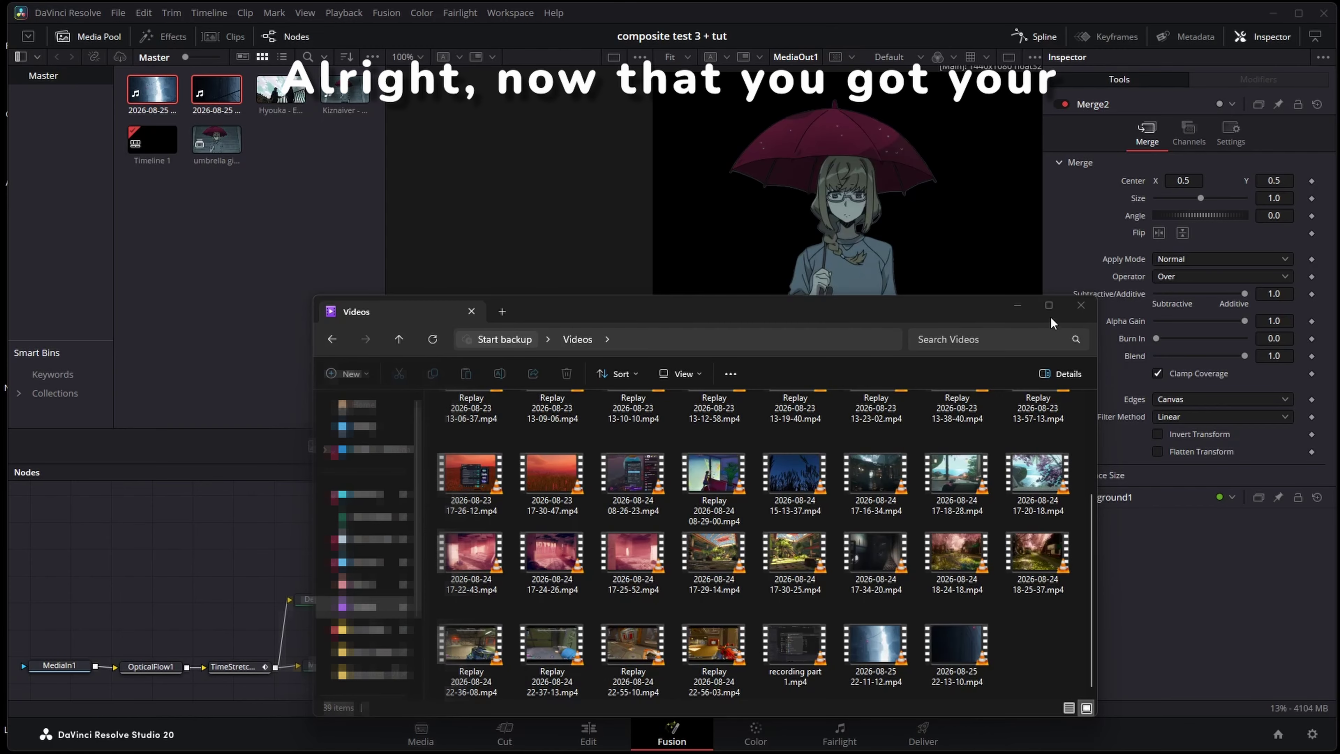
Add the first 2026-08-25 background clip to the node graph and connect it to Merge2 as foreground.
click(1017, 309)
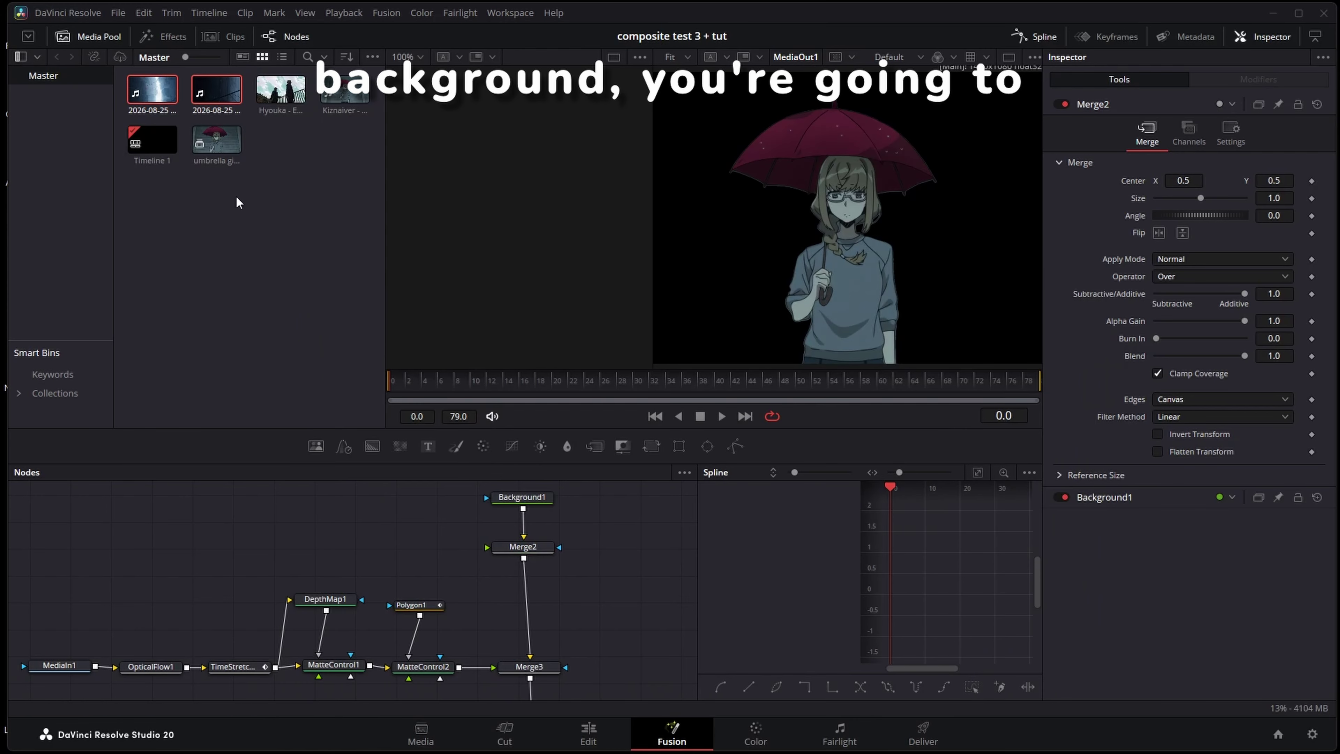
click(236, 198)
drag(141, 95, 250, 301)
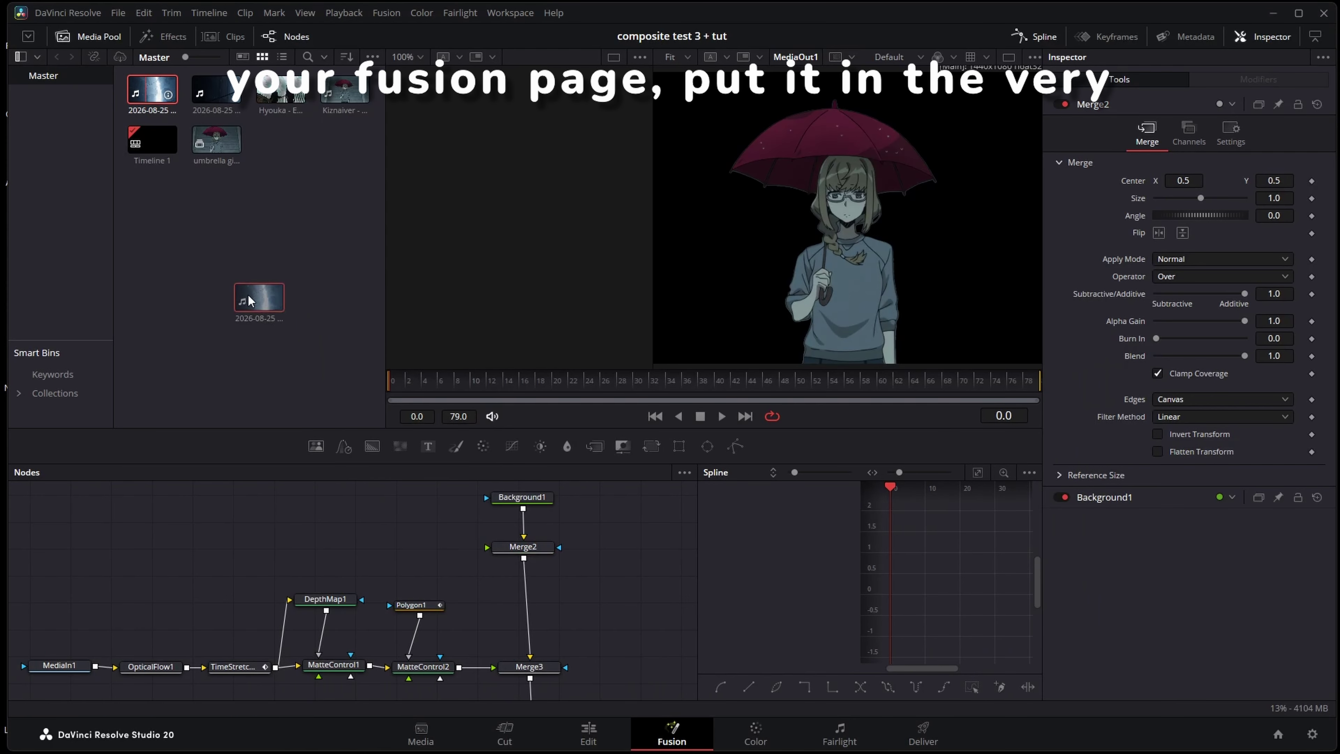
drag(323, 552, 489, 551)
click(434, 561)
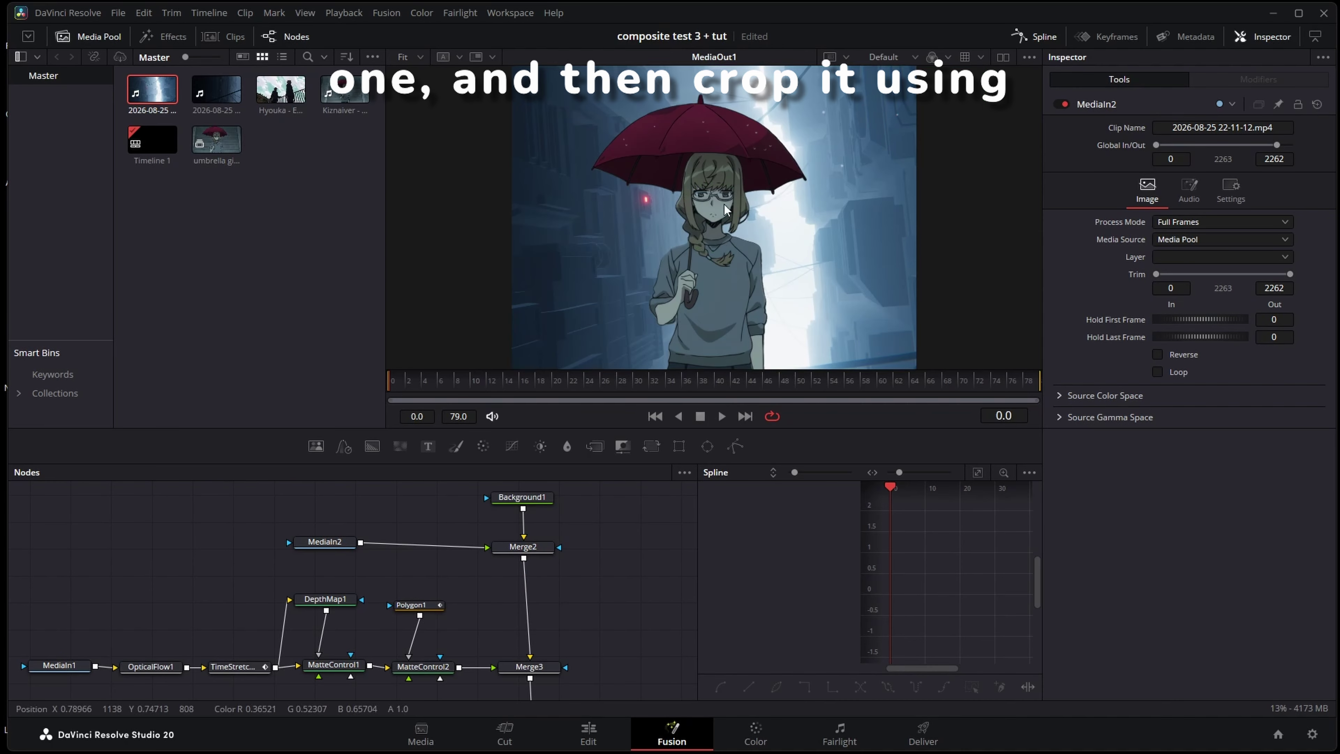
Insert a Transform node after MediaIn2, flip it horizontally, and set size 1.092, angle 2.6 and center X 0.464.
click(336, 554)
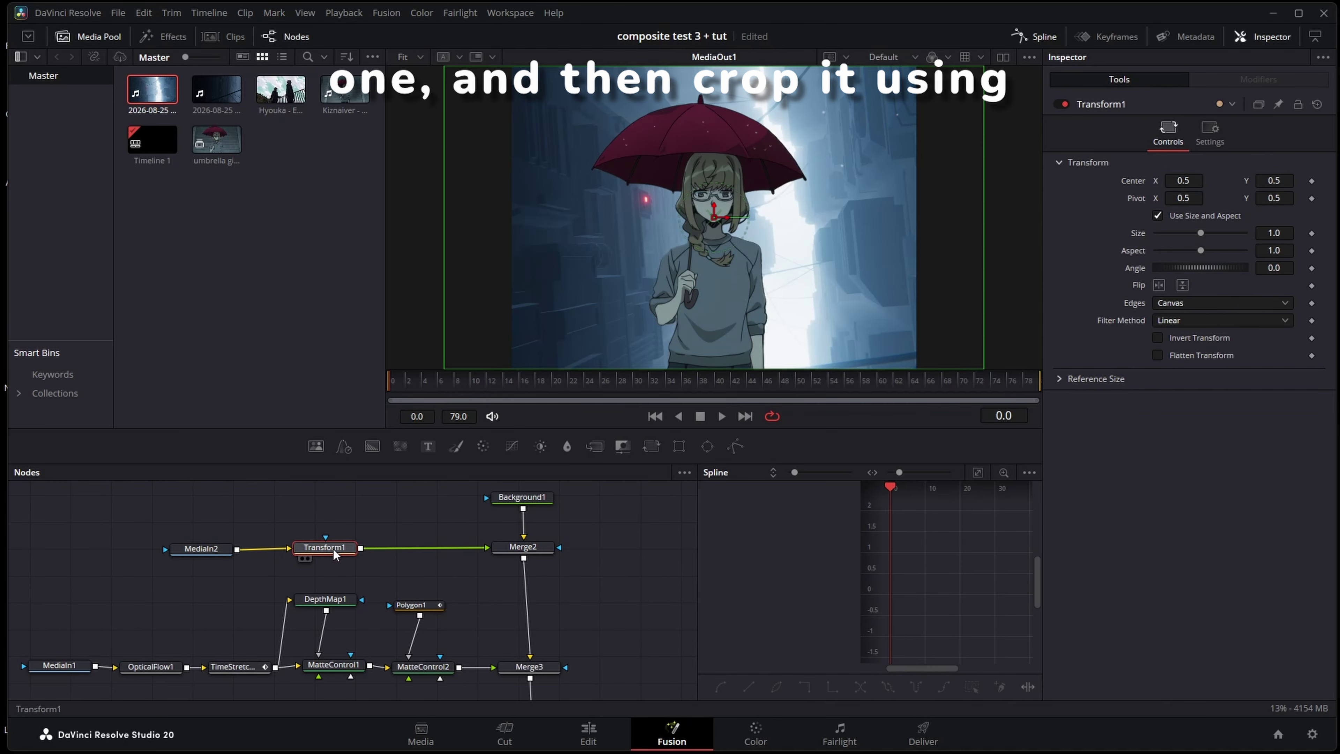
drag(1200, 232, 1195, 239)
key(ctrl+z)
drag(1183, 181, 1181, 193)
click(1159, 285)
drag(1199, 268, 1205, 270)
drag(1199, 232, 1201, 234)
drag(799, 208, 841, 208)
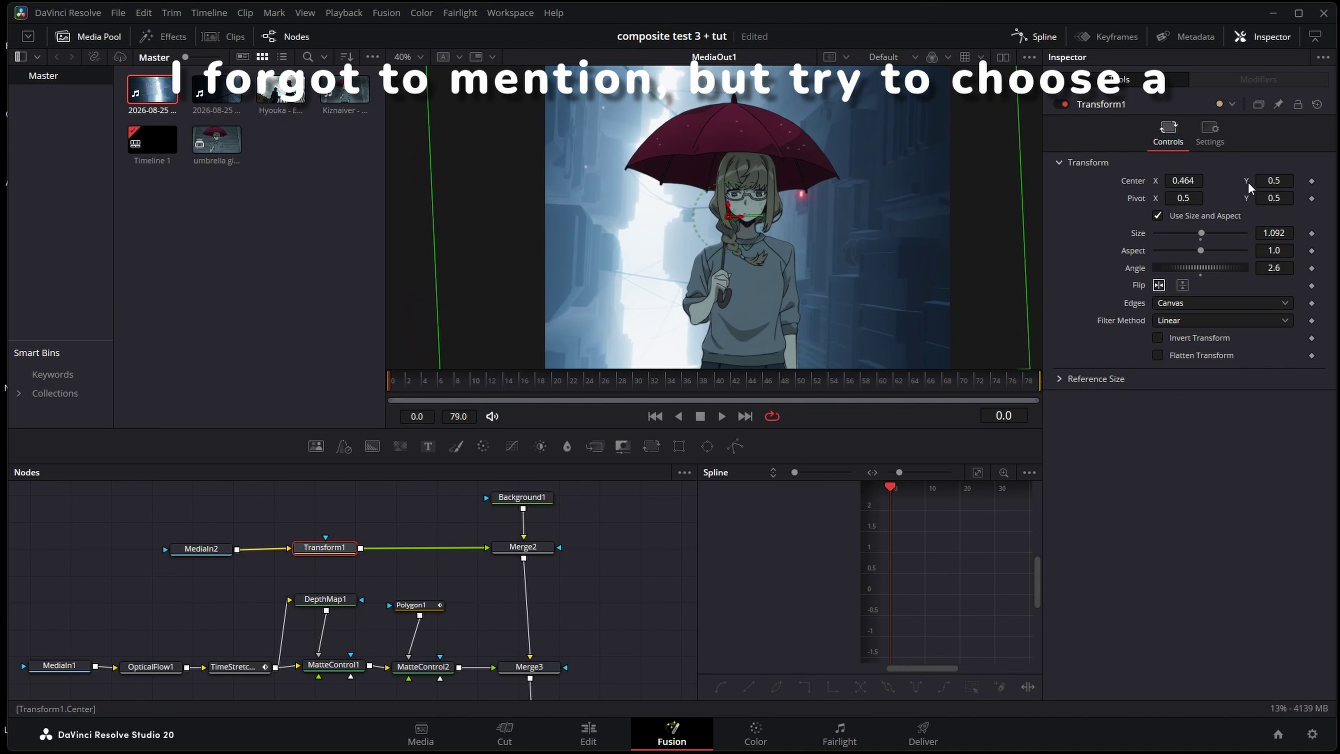
Reframe the background by setting Transform1's center Y to 0.495 and fine-tuning its center X.
drag(1272, 180, 1263, 182)
scroll(918, 232, down, 1)
scroll(919, 233, up, 1)
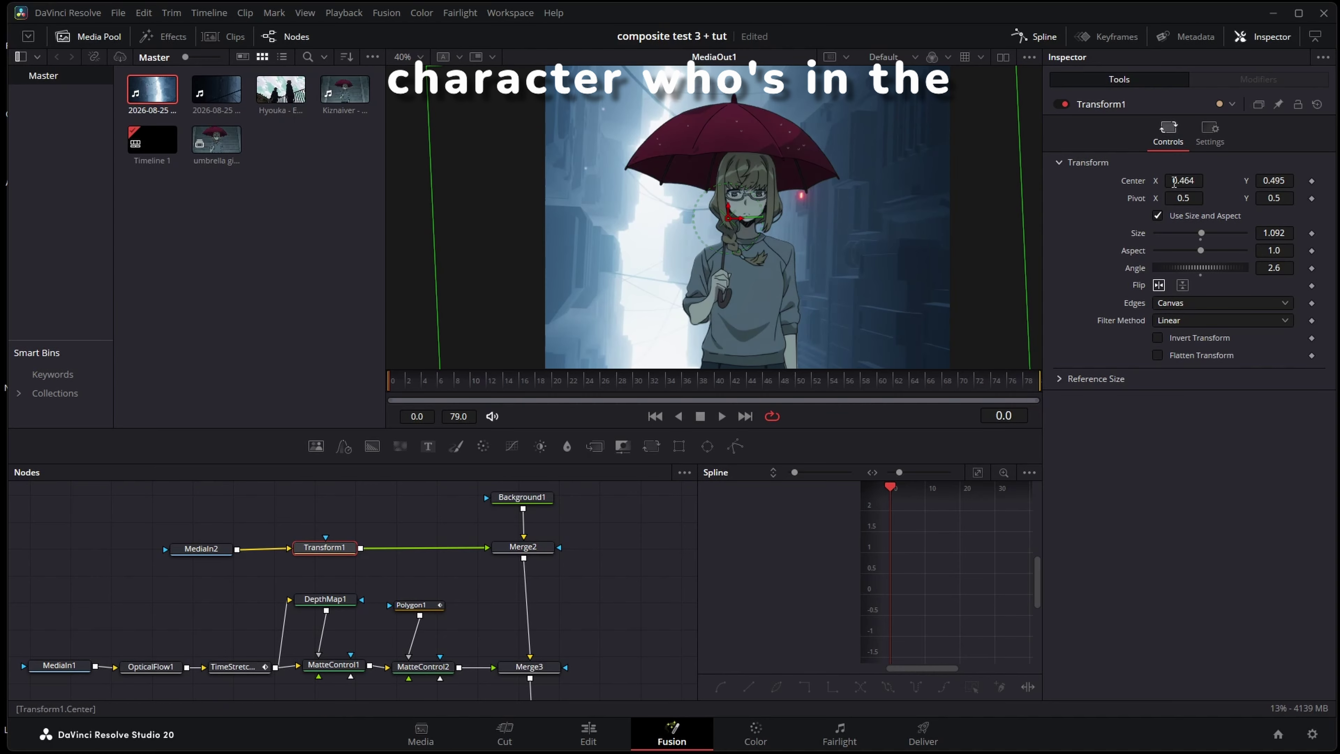
drag(1174, 181, 1189, 181)
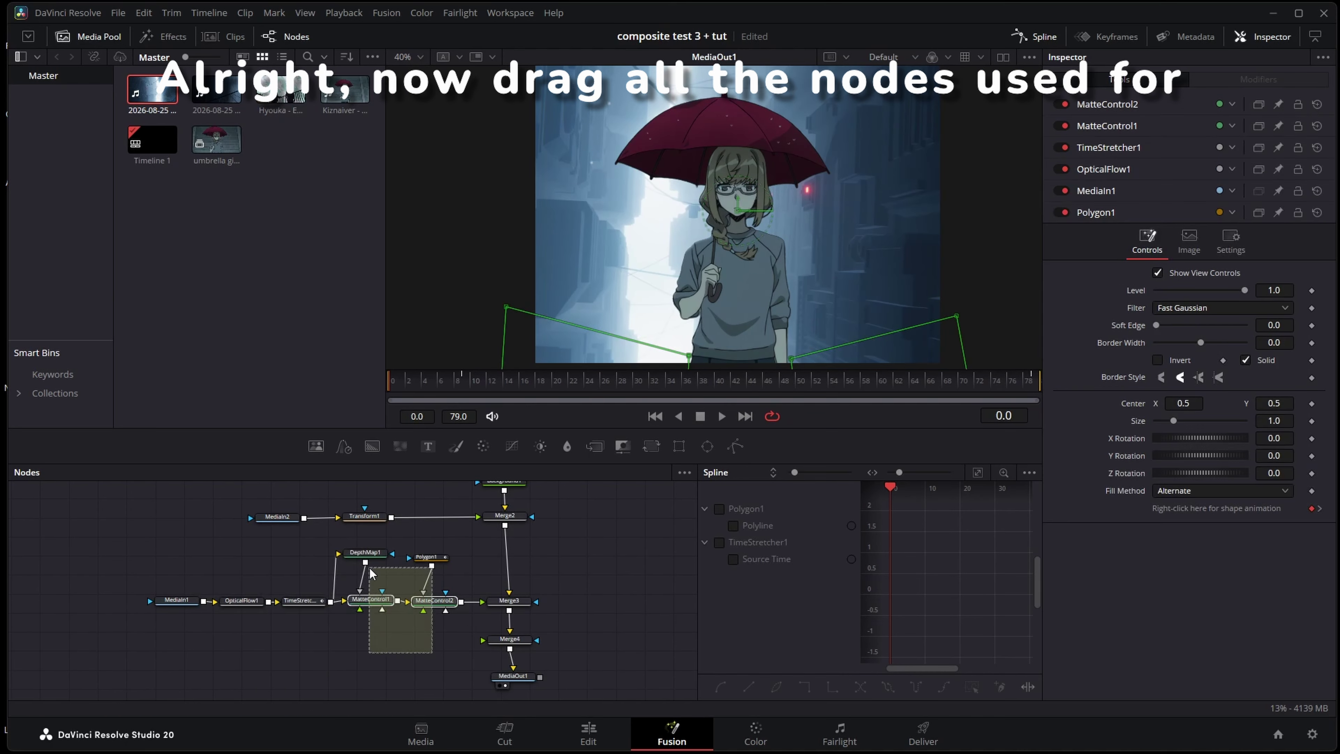
Select all the character nodes from MediaIn1 to MatteControl2 and move them away from Merge3 to make room.
drag(344, 643, 134, 664)
scroll(142, 502, up, 1)
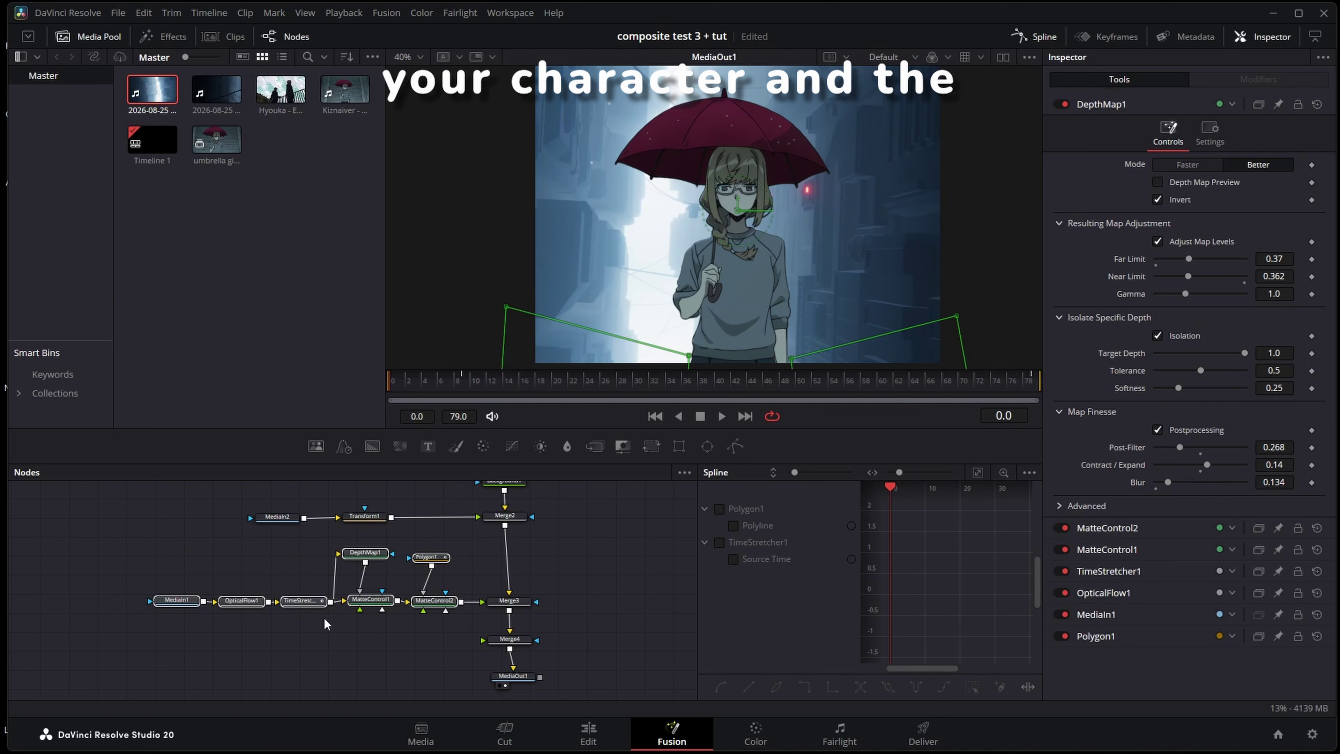
drag(373, 600, 139, 599)
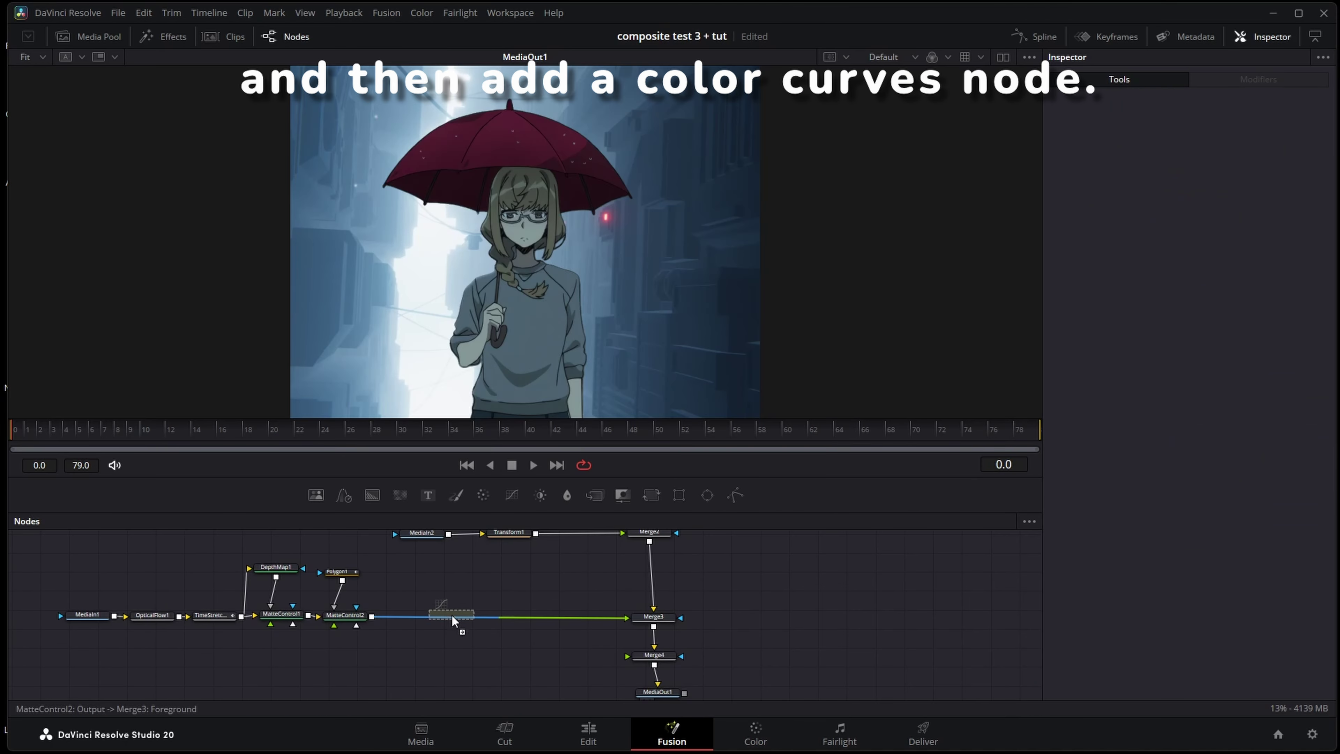
Insert a Color Curves node between MatteControl2 and Merge3 and raise the middle of its blue curve.
click(452, 619)
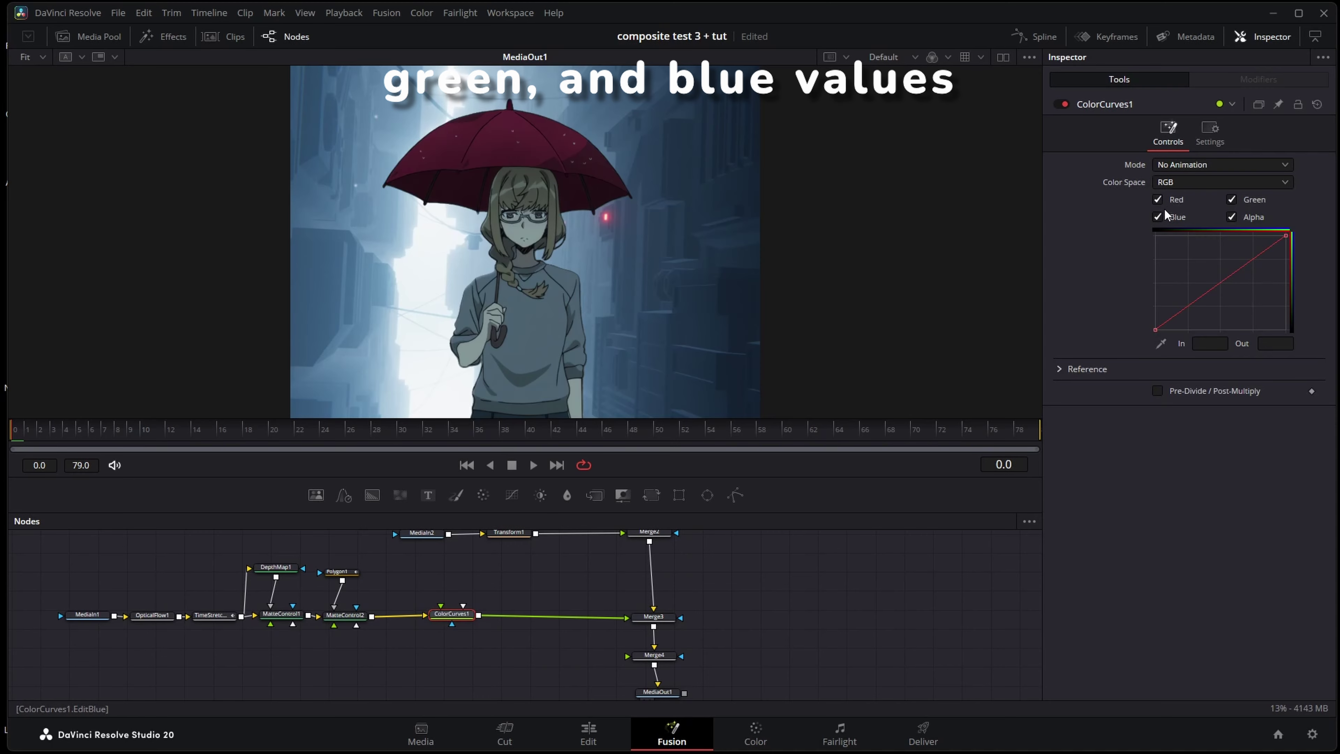
click(1173, 199)
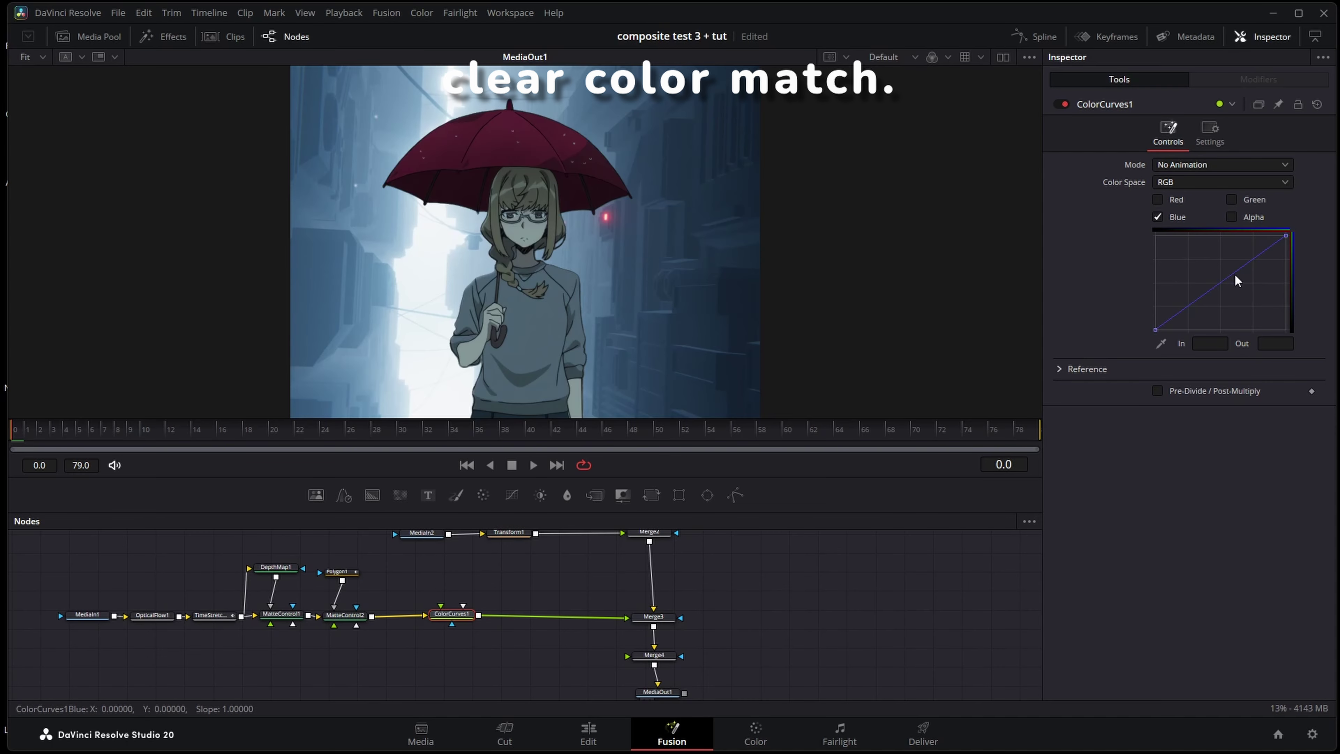
drag(1220, 282, 1222, 271)
Raise the green curve alone with a point at about in 0.637, out 0.755.
click(1171, 218)
click(1231, 200)
drag(1229, 276, 1239, 258)
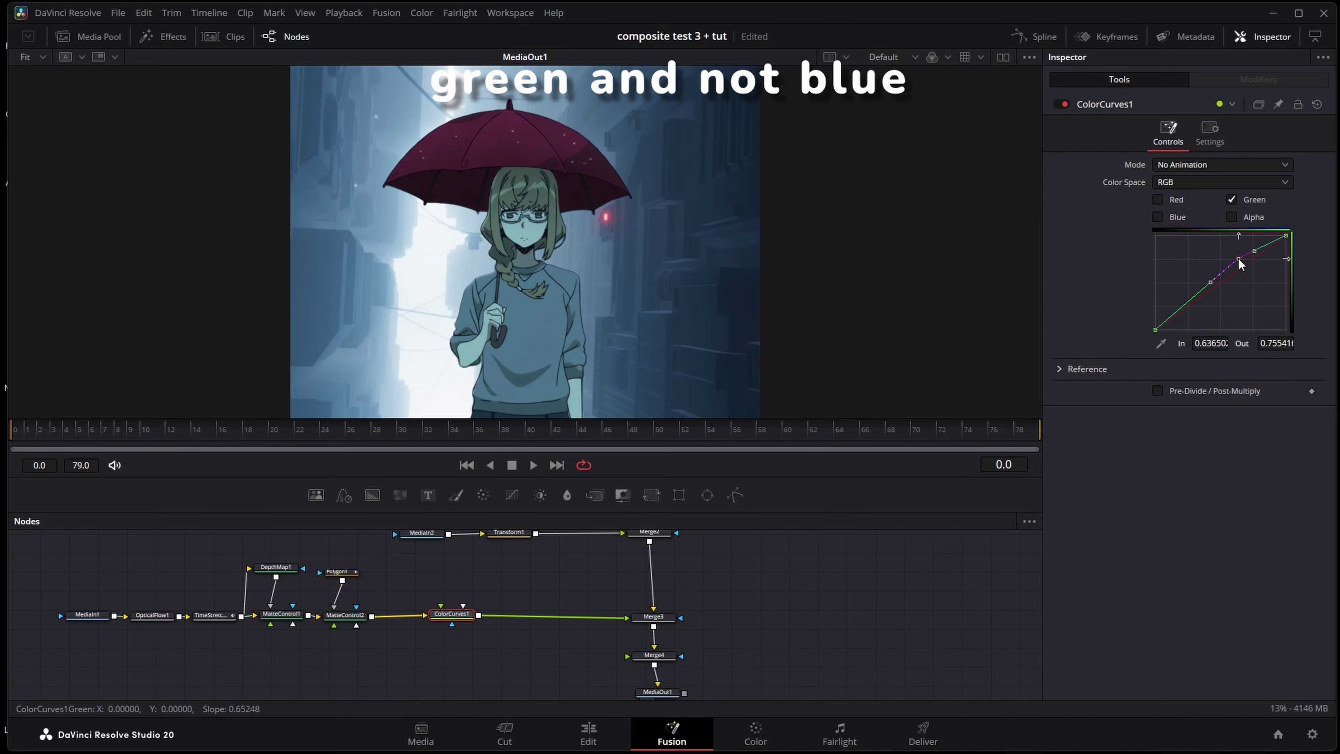
Edit the blue curve alone, moving its point to about in 0.629, out 0.763.
click(1231, 199)
click(1157, 217)
mouse_move(1221, 272)
mouse_down()
mouse_move(1232, 264)
mouse_move(1224, 275)
mouse_up()
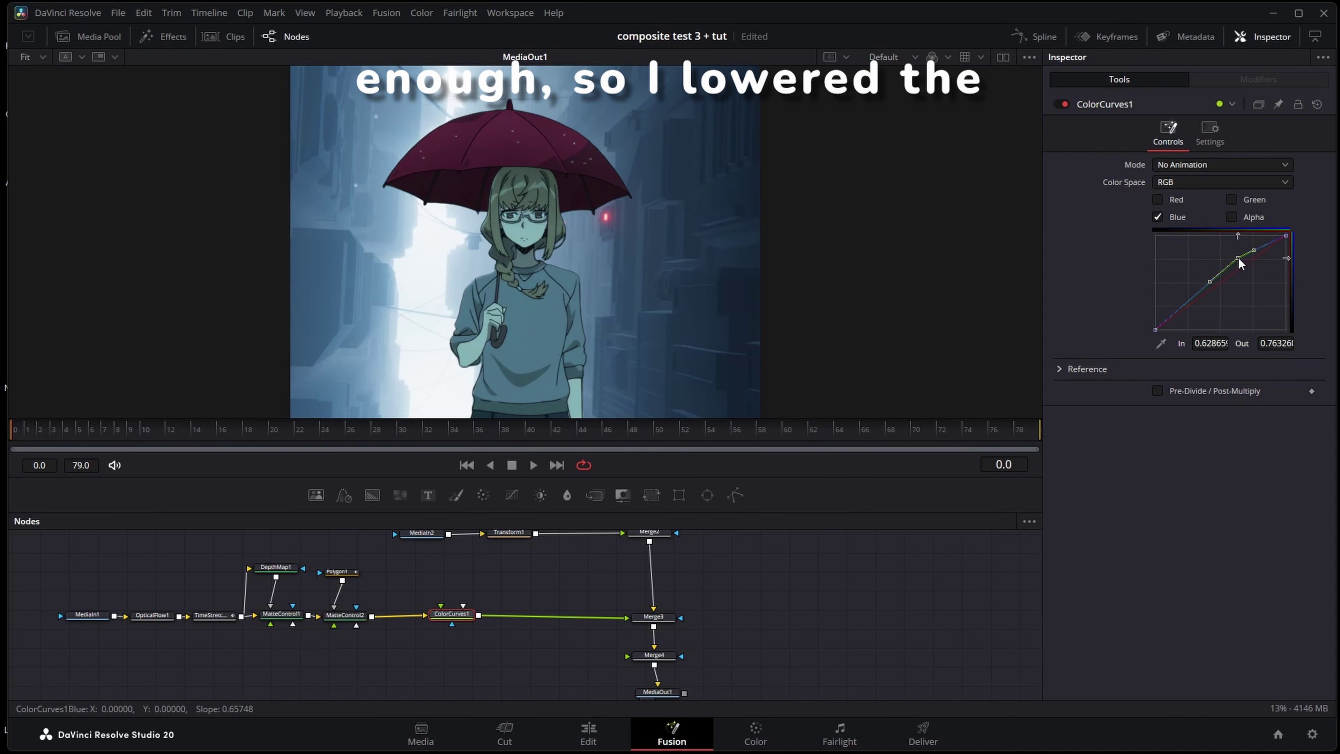
click(1158, 217)
click(1158, 199)
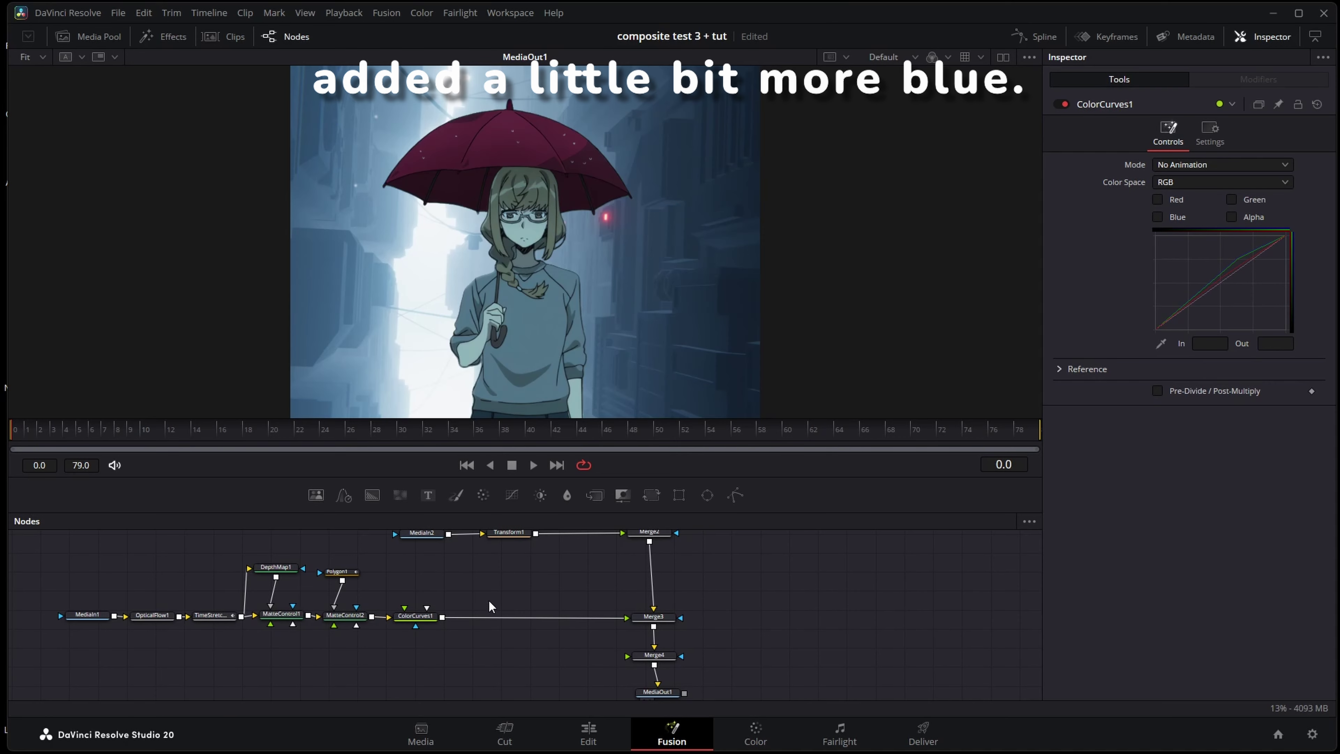
Insert a JWLightWrap node between ColorCurves1 and Merge3 and connect Transform1's output to its yellow input.
key(shift+space)
text(jw)
key(Return)
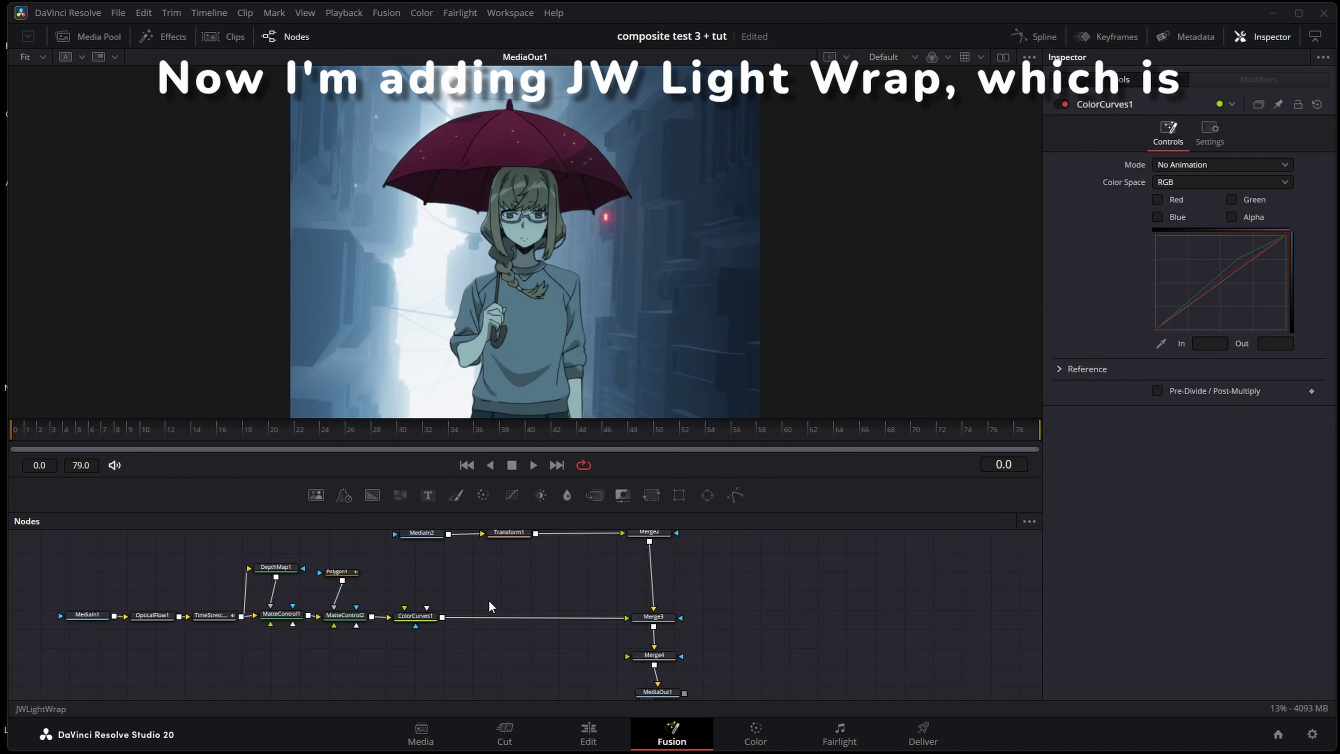
drag(511, 617, 504, 619)
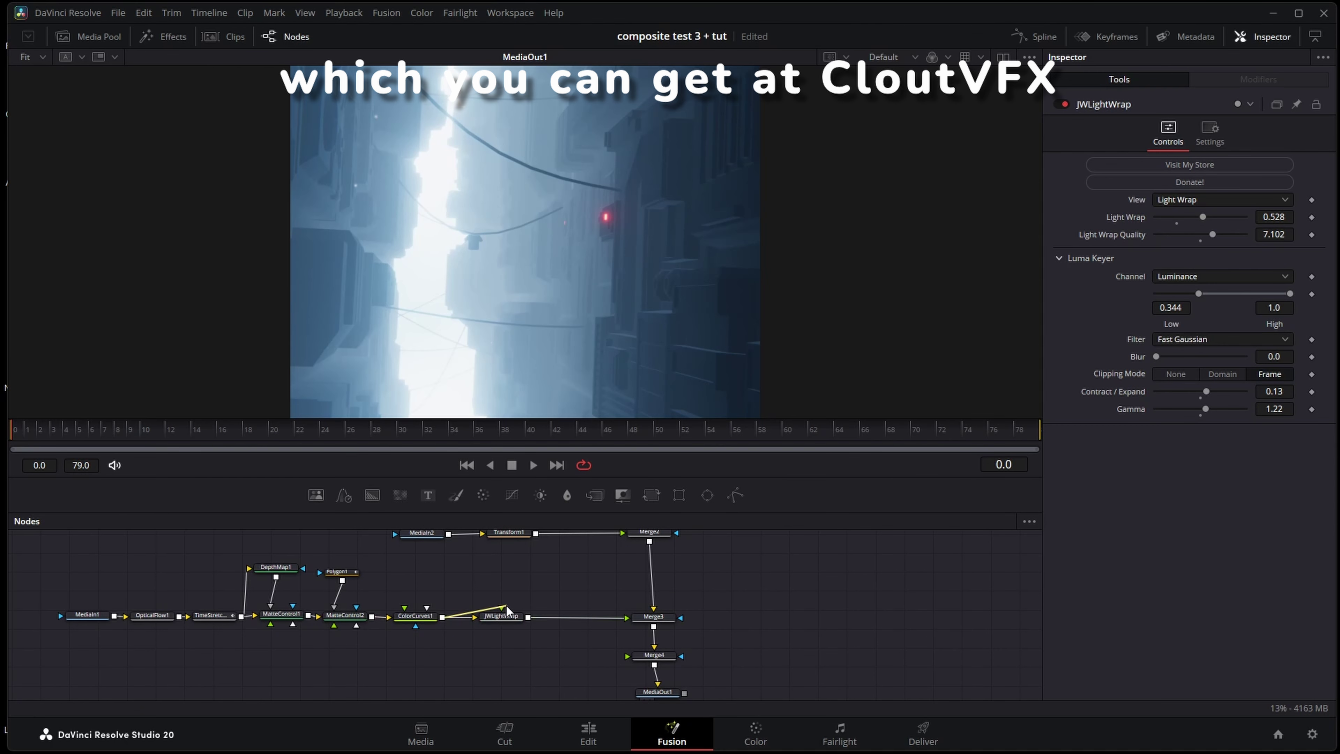
drag(536, 533, 500, 608)
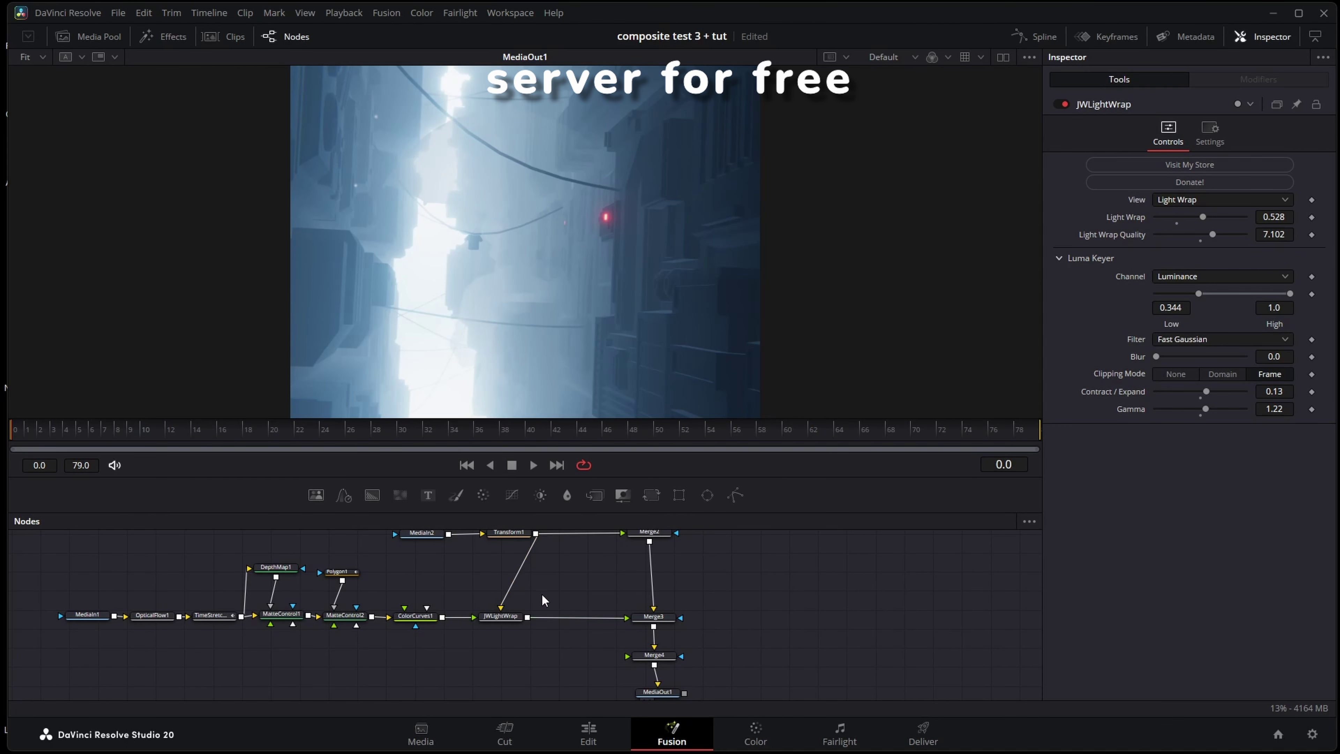
Set JWLightWrap to Final Render with light wrap 0.197, quality 10, luma low 0.194 and gamma 1.98.
click(501, 615)
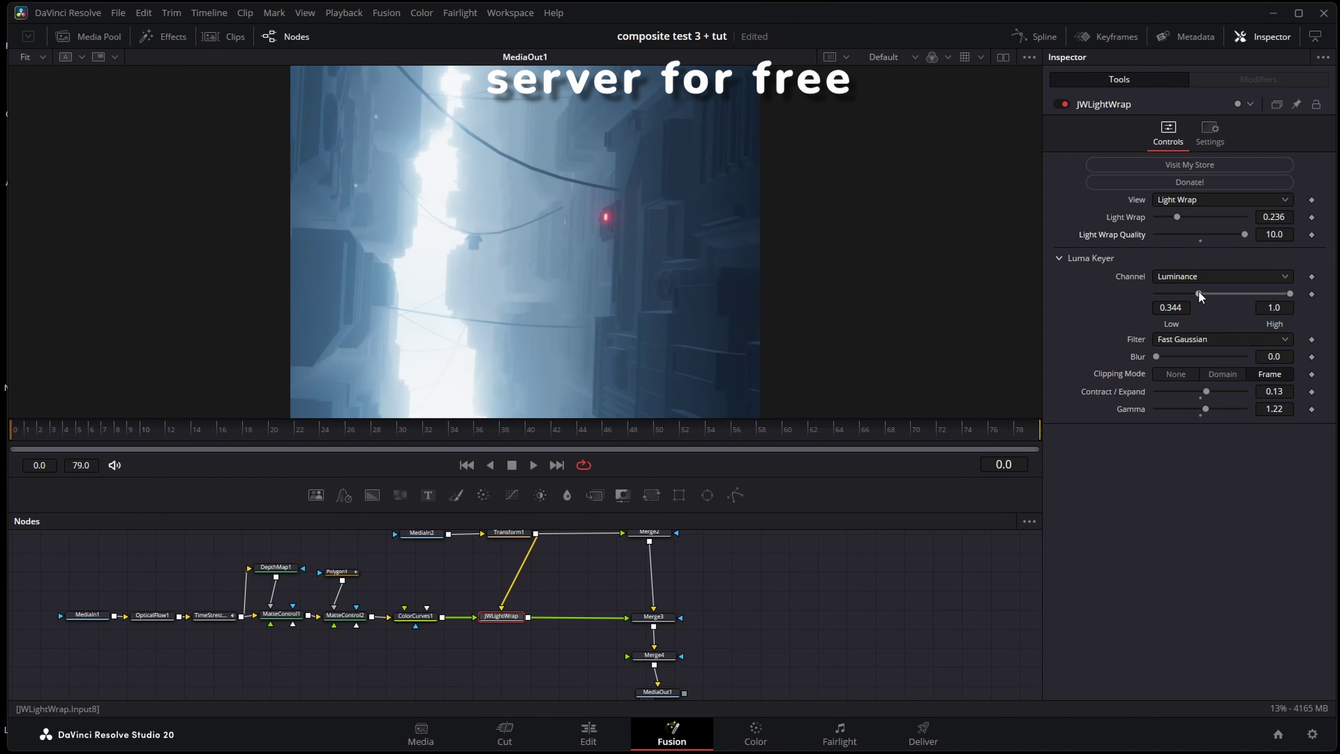
click(1182, 279)
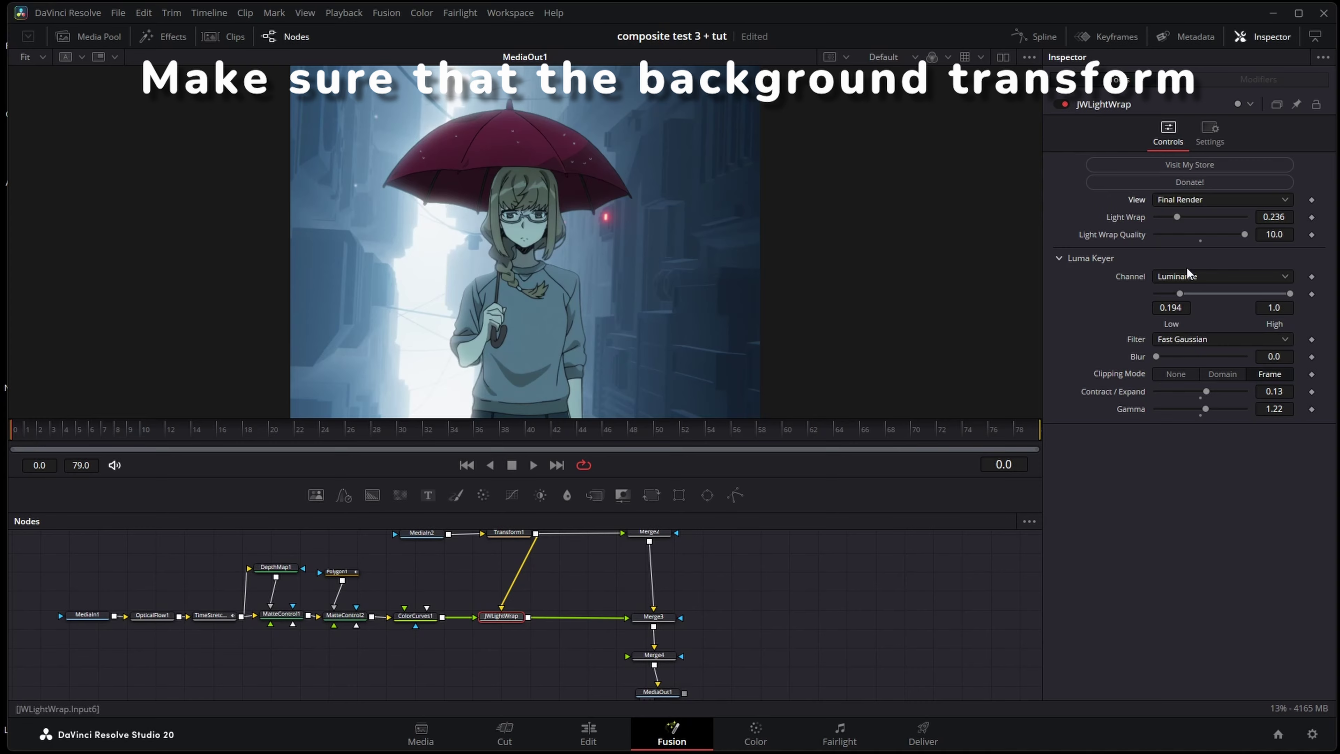
mouse_move(1175, 216)
mouse_down()
mouse_move(1204, 220)
mouse_move(1143, 220)
mouse_move(1170, 224)
mouse_up()
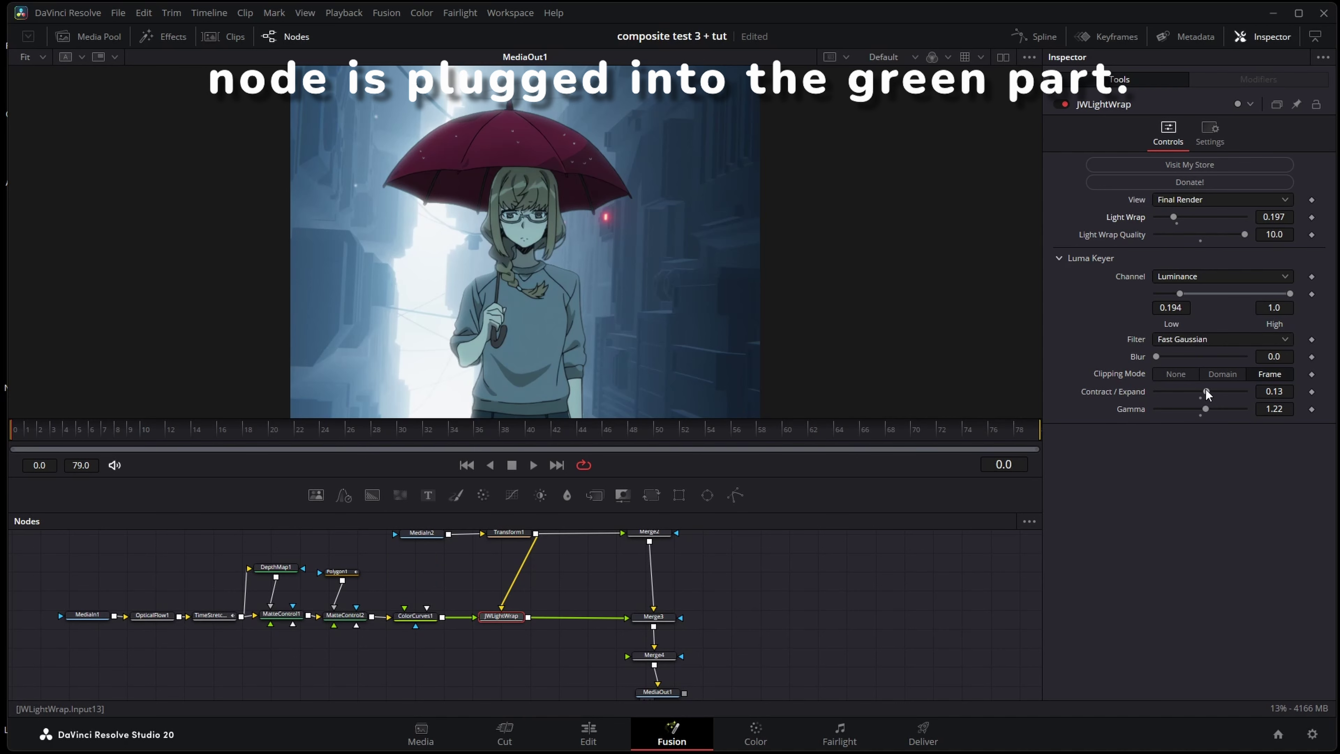
mouse_move(1206, 390)
mouse_down()
mouse_move(1224, 390)
mouse_move(1198, 391)
mouse_up()
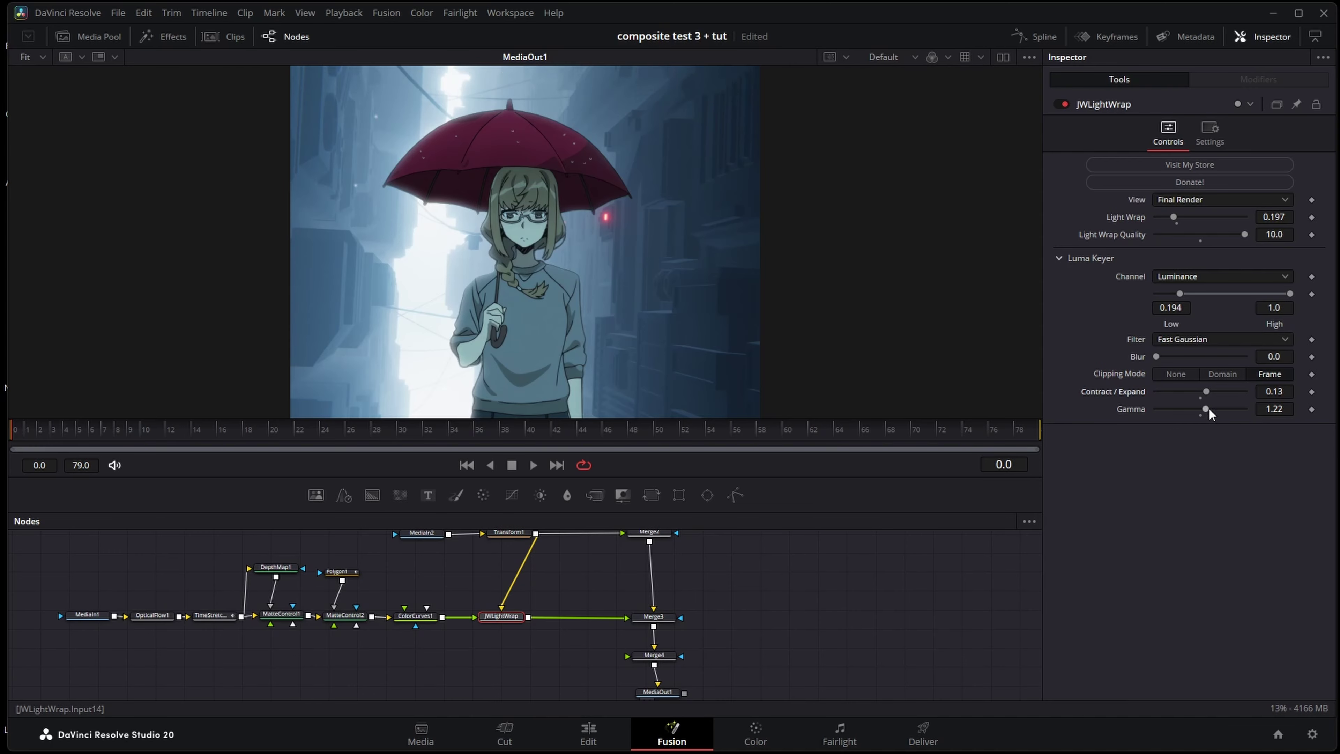
mouse_move(1208, 408)
mouse_down()
mouse_move(1226, 407)
mouse_move(1176, 408)
mouse_move(1310, 414)
mouse_move(1132, 412)
mouse_move(1229, 421)
mouse_up()
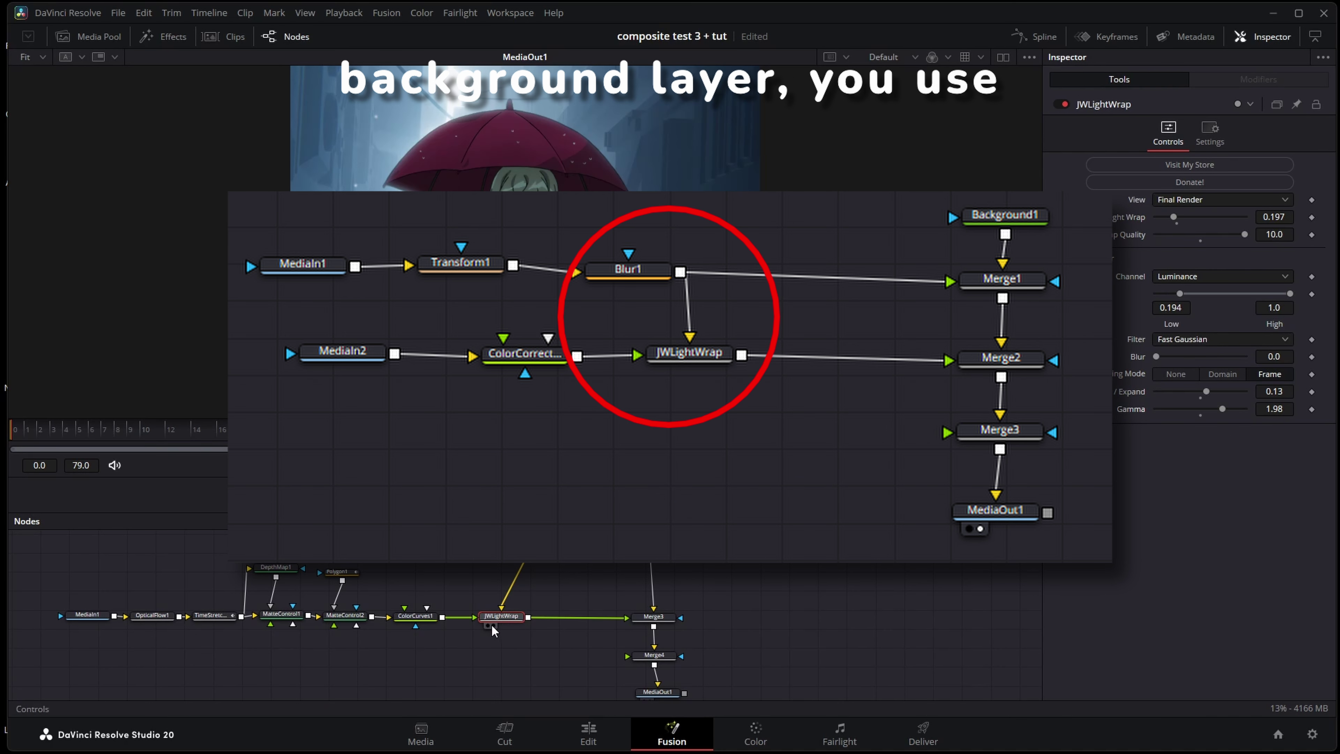
Compare the character before and after the light wrap by viewing ColorCurves1's output.
click(405, 625)
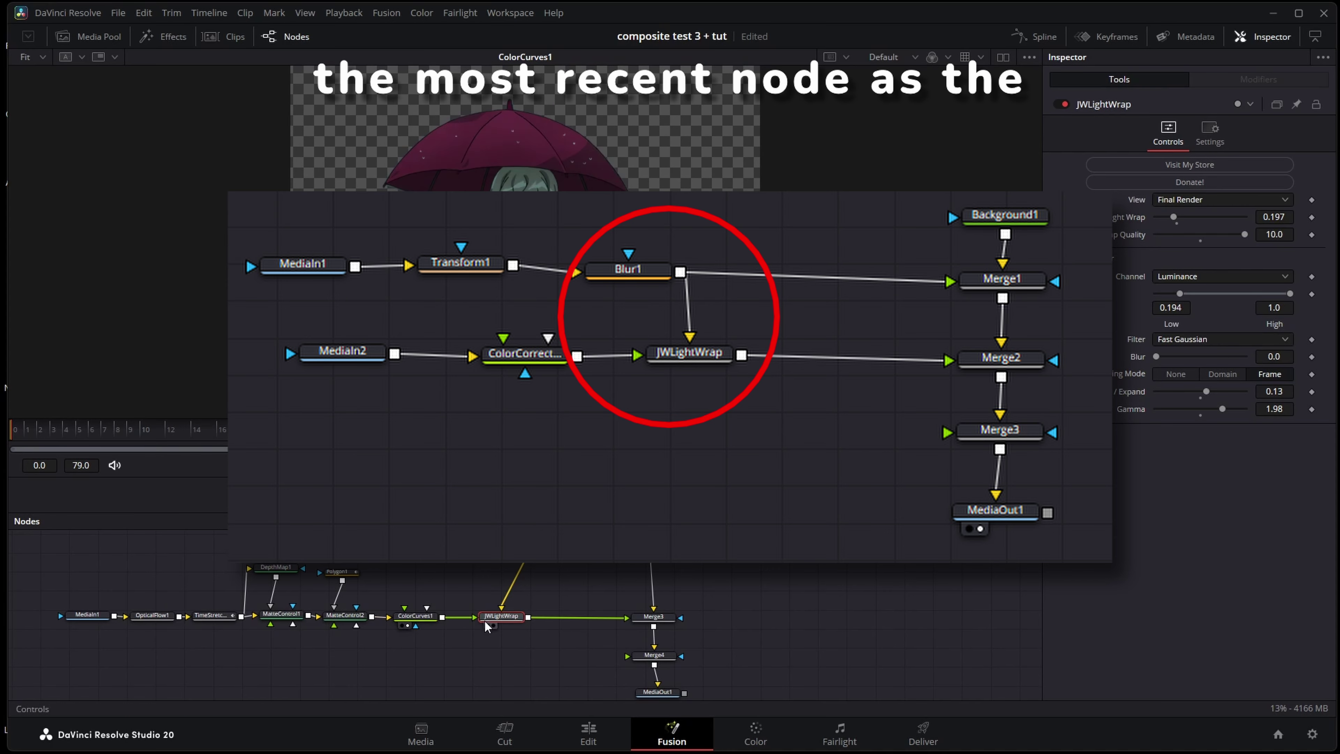
click(407, 625)
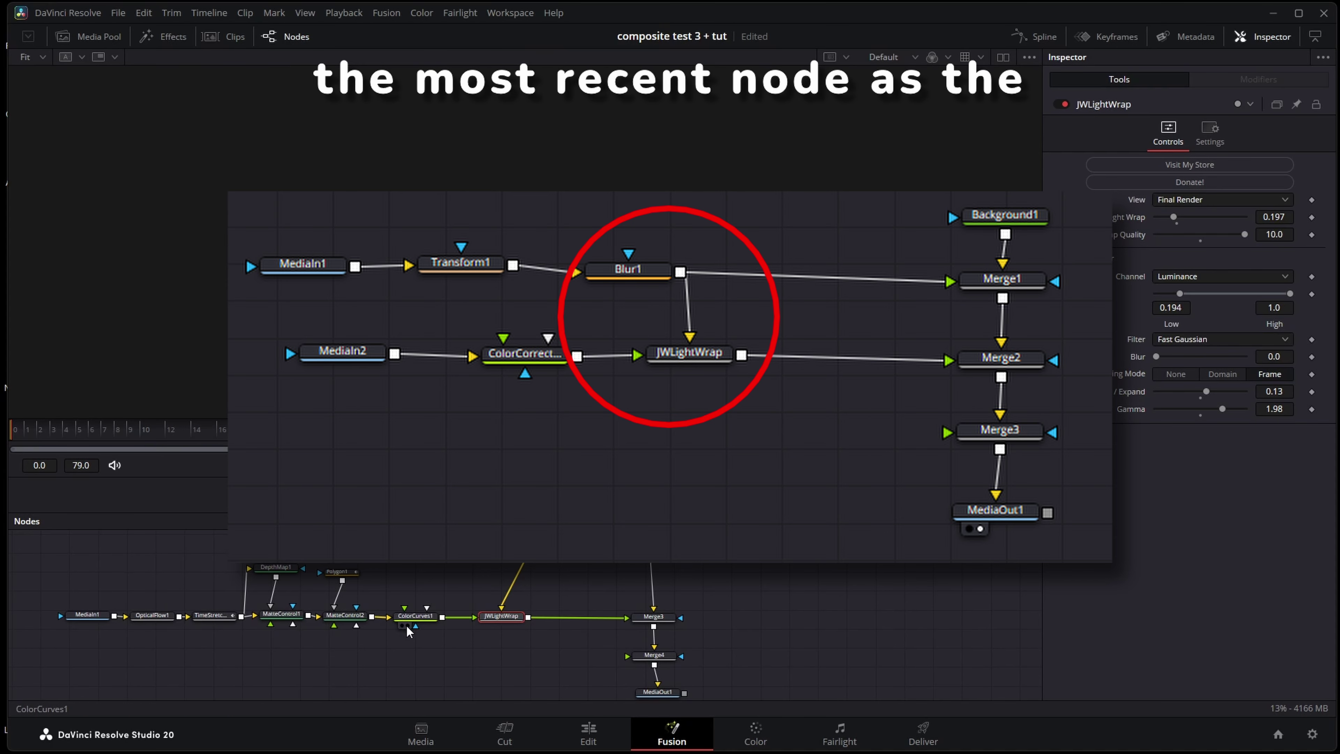
click(407, 625)
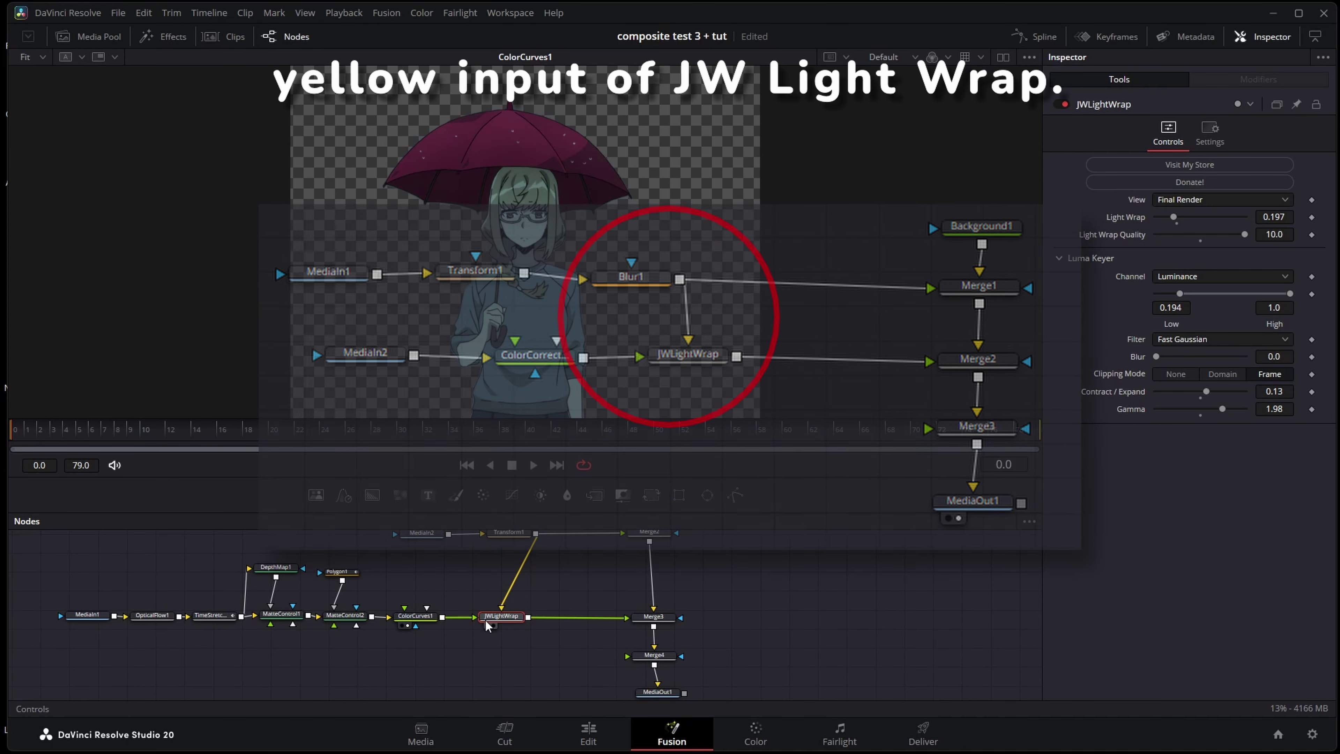
Move JWLightWrap aside and insert a Volumetric Light node between ColorCurves1 and JWLightWrap.
drag(491, 617, 552, 617)
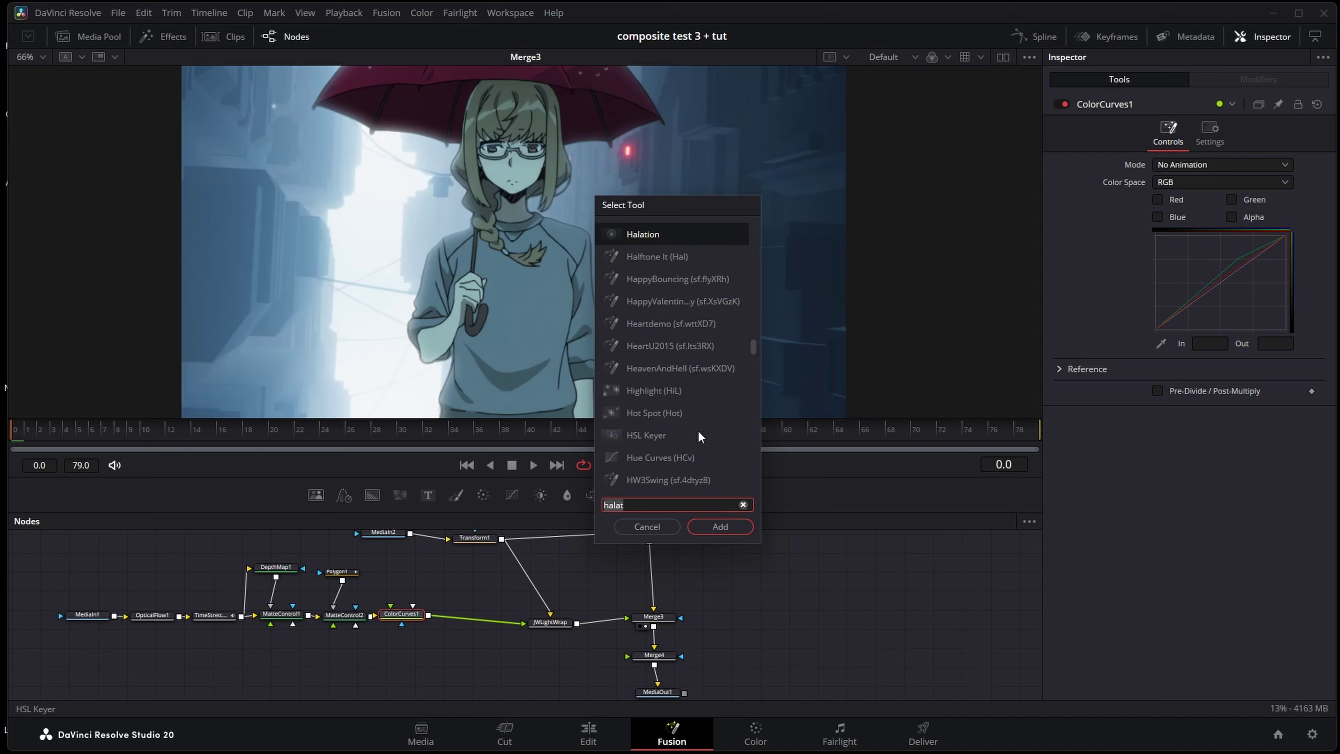
text(volumetr)
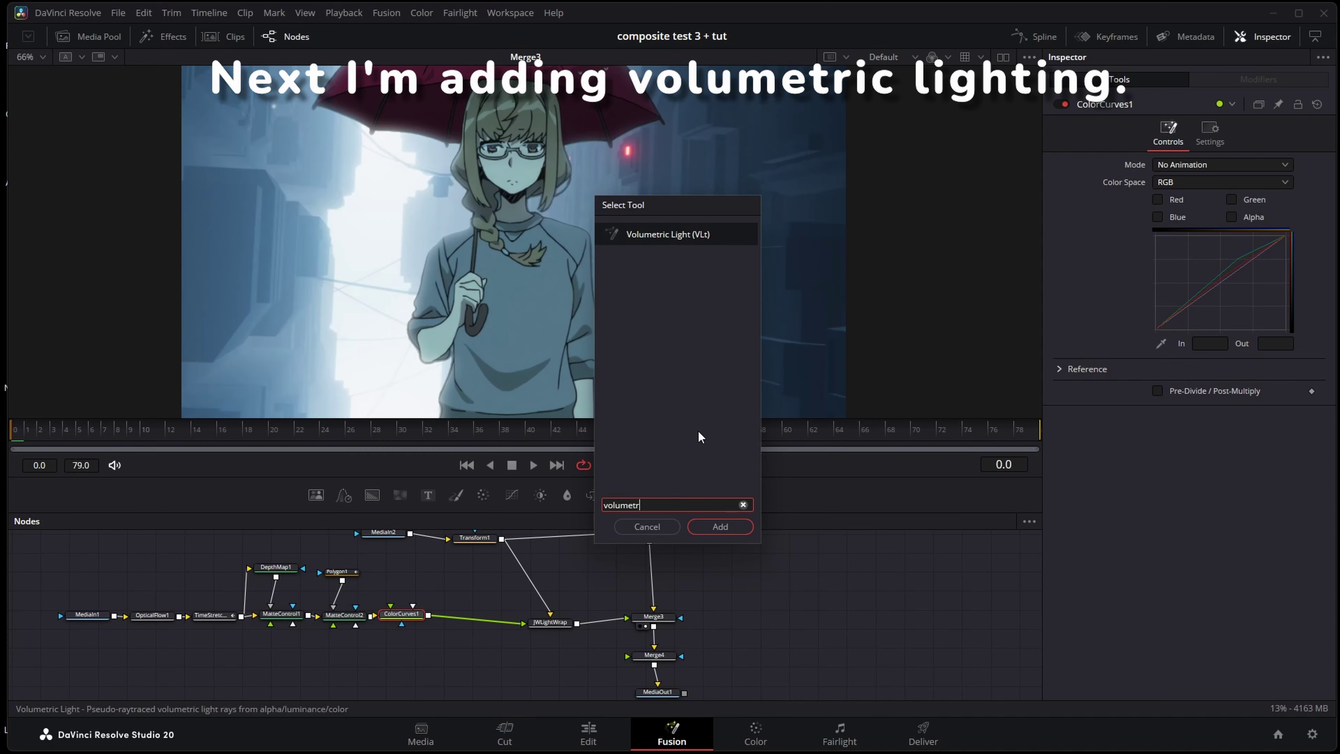
key(Return)
Set the volumetric light to Raytraced with softness 3.9, ray length 442, distance falloff 0.63, threshold 0.244 and origin about 0.296, 0.65.
drag(1164, 261, 1175, 262)
drag(568, 270, 474, 233)
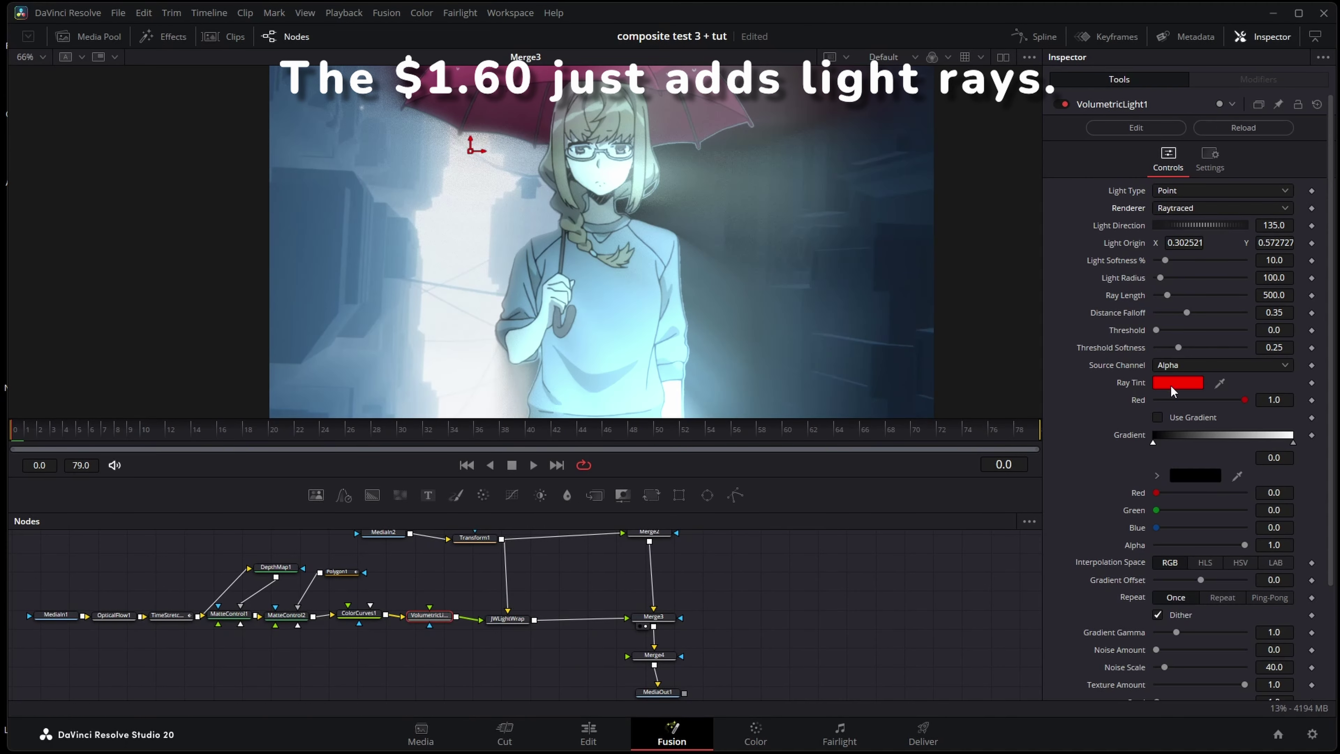
drag(1164, 260, 1168, 306)
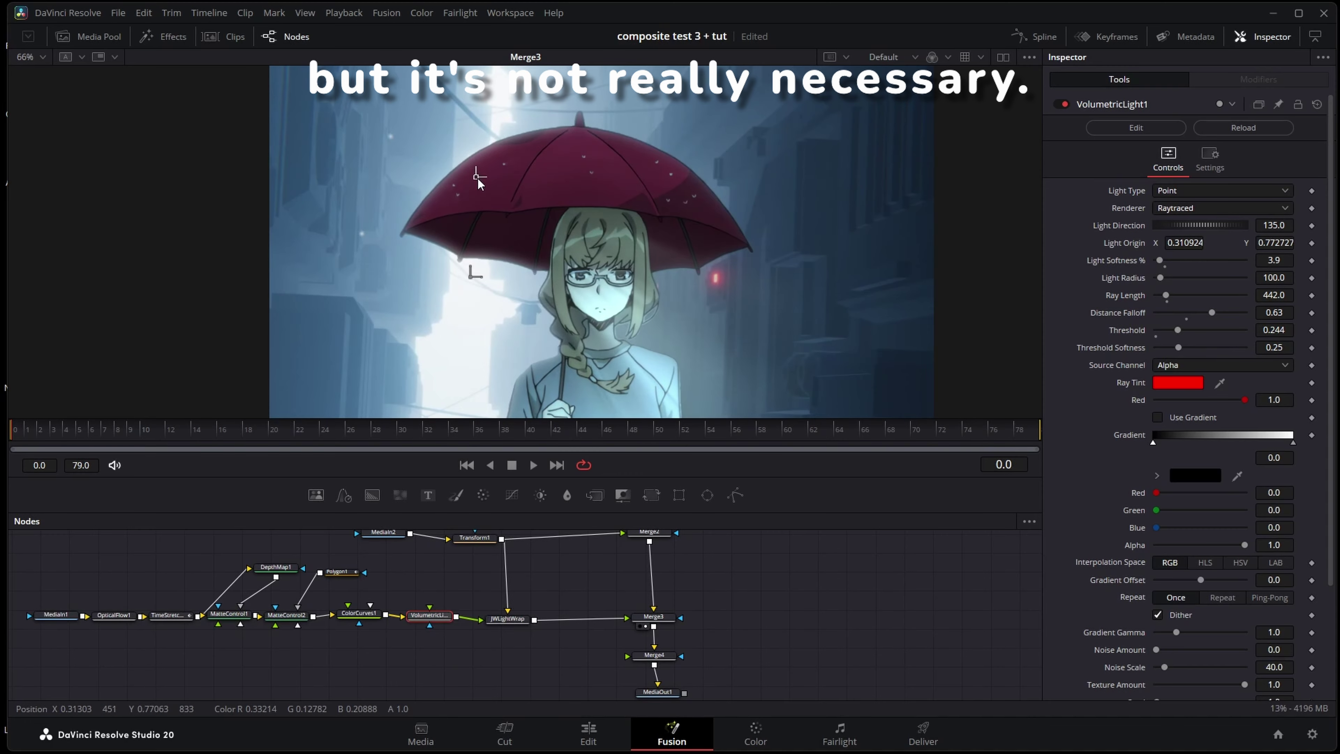
drag(479, 190, 483, 174)
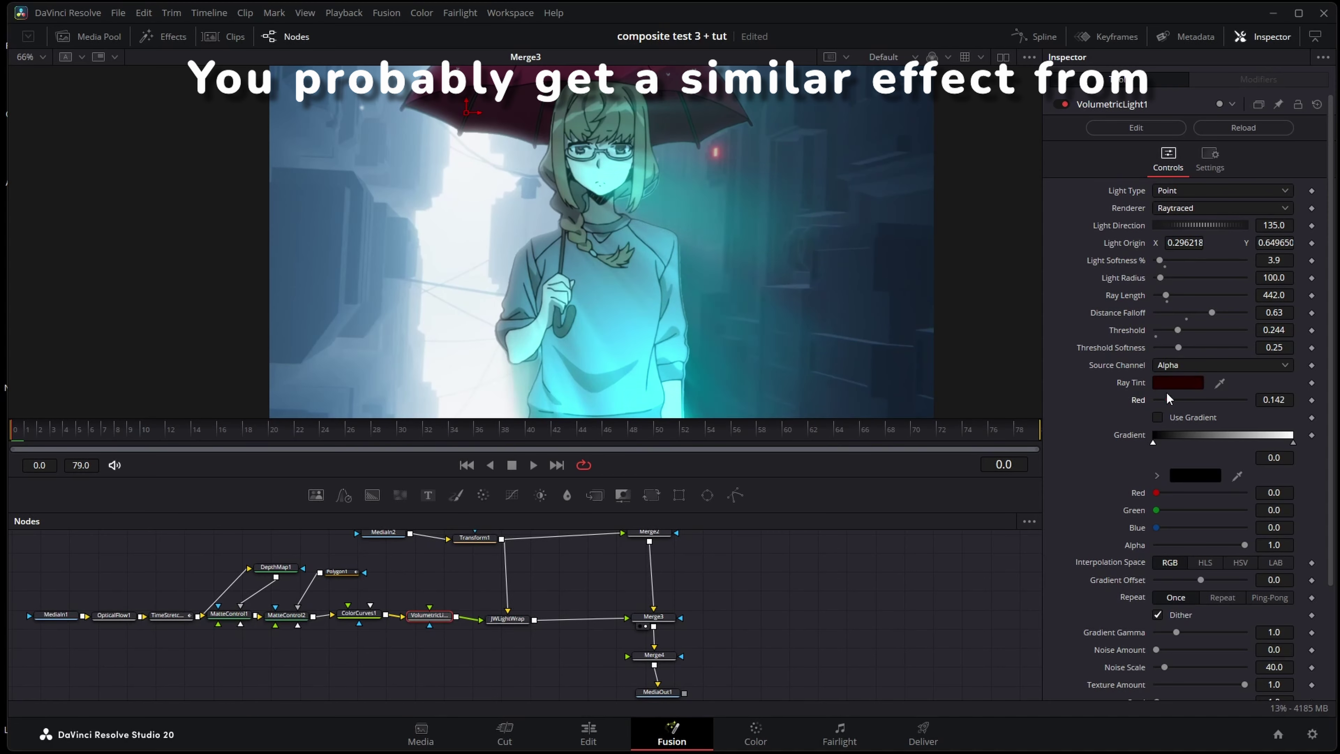
Set the ray tint's red to 0.858, enable the ray gradient and color it in light blue tones.
click(1178, 382)
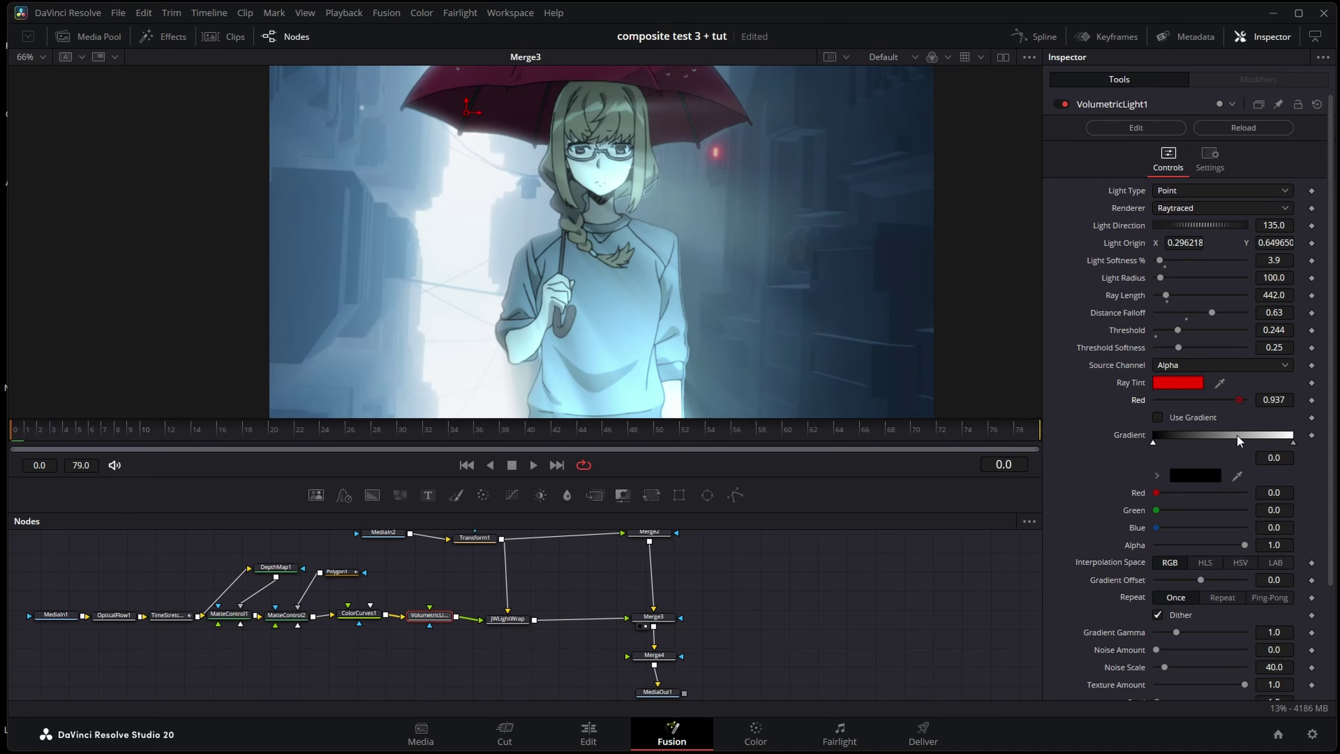
click(1194, 475)
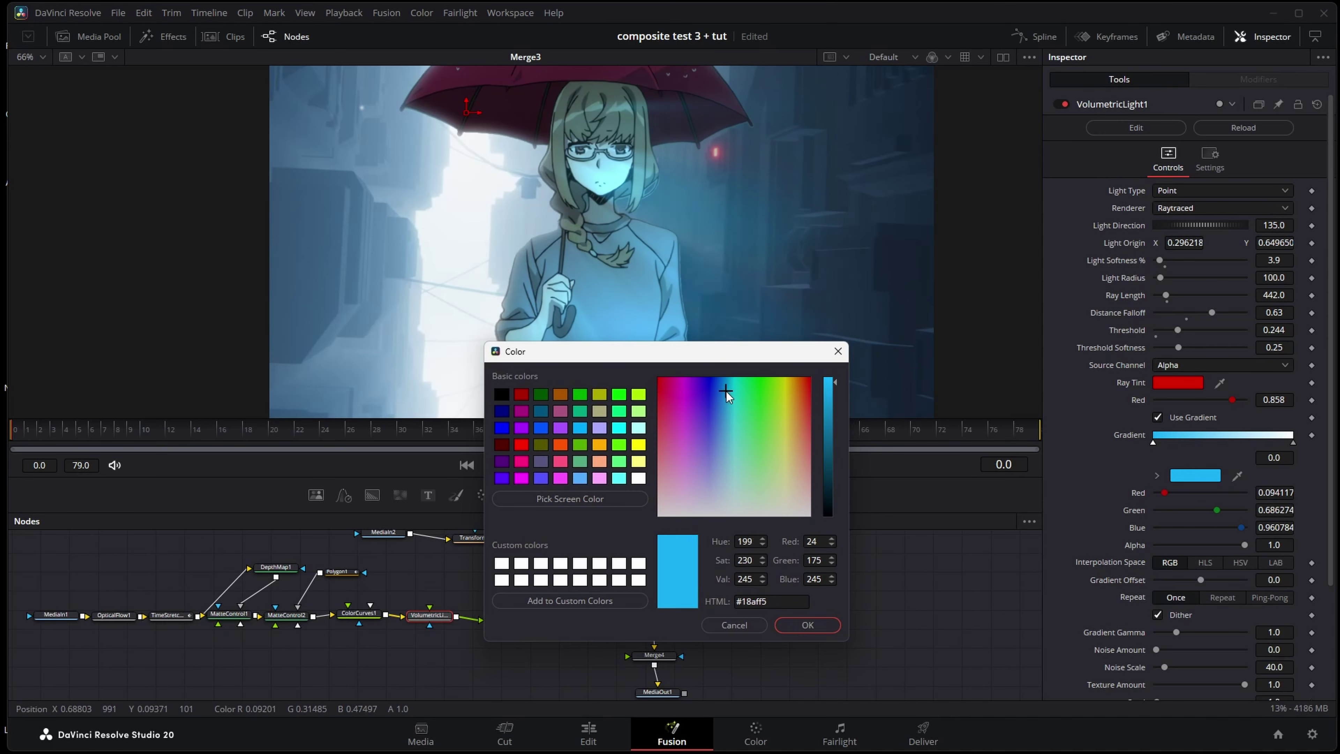
drag(726, 392, 723, 462)
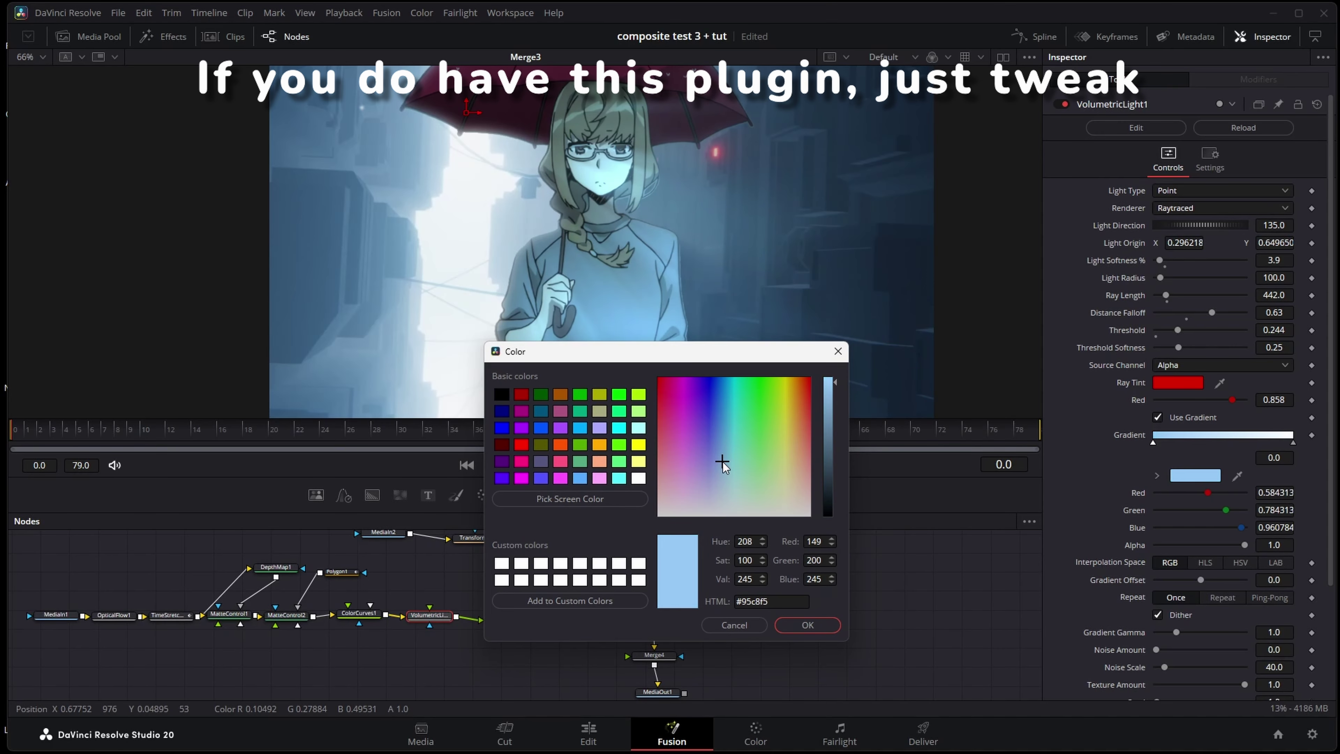
click(813, 624)
click(1156, 418)
click(1157, 417)
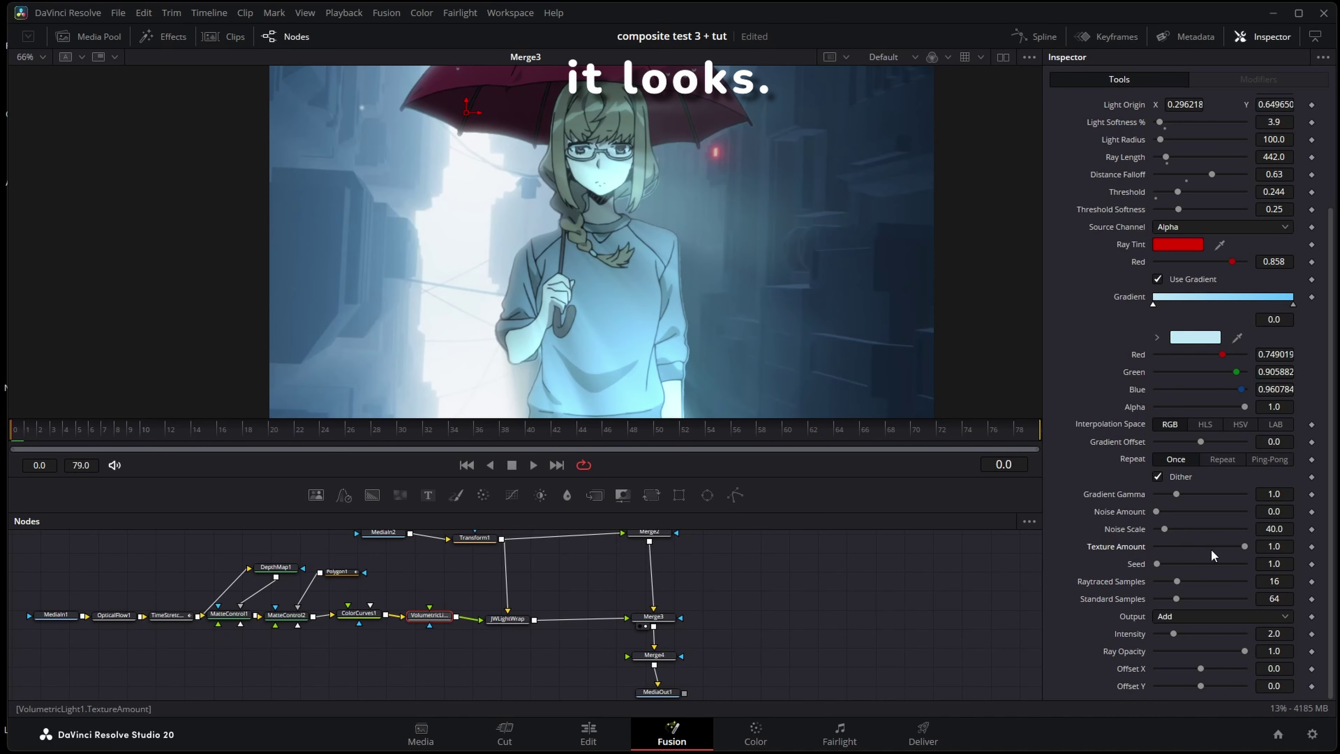
Try shifting the volumetric light rays horizontally with an X offset of -391.
drag(1244, 650, 1240, 657)
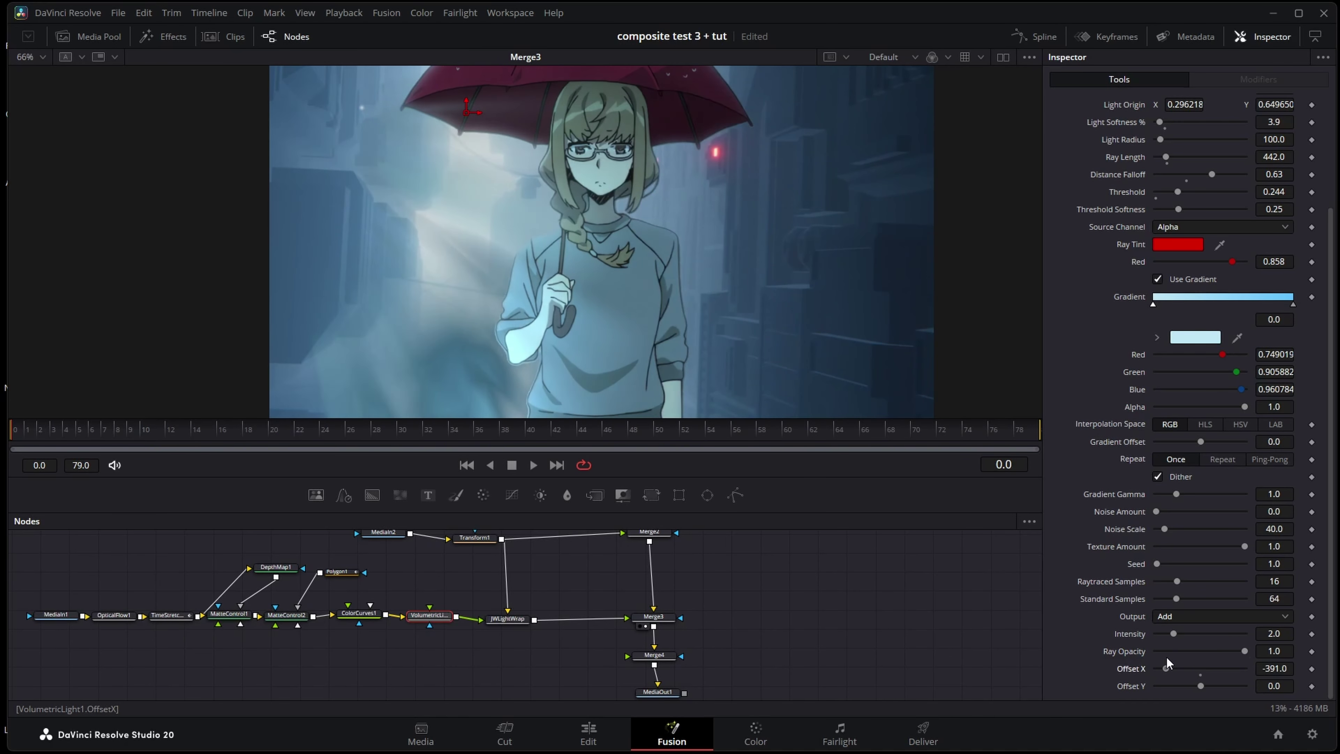
scroll(1166, 656, up, 3)
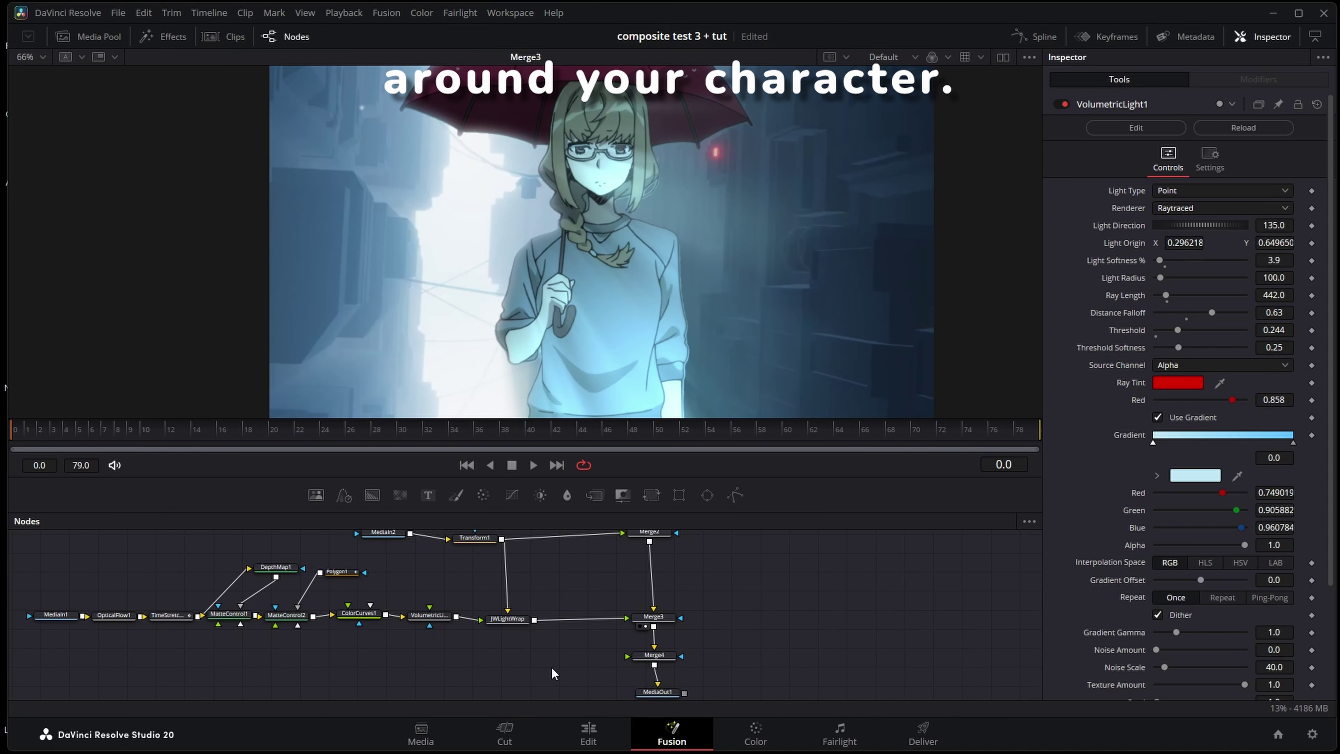
Move the DepthMap1 and Polygon1 nodes directly above MatteControl1 and MatteControl2.
drag(369, 551, 231, 578)
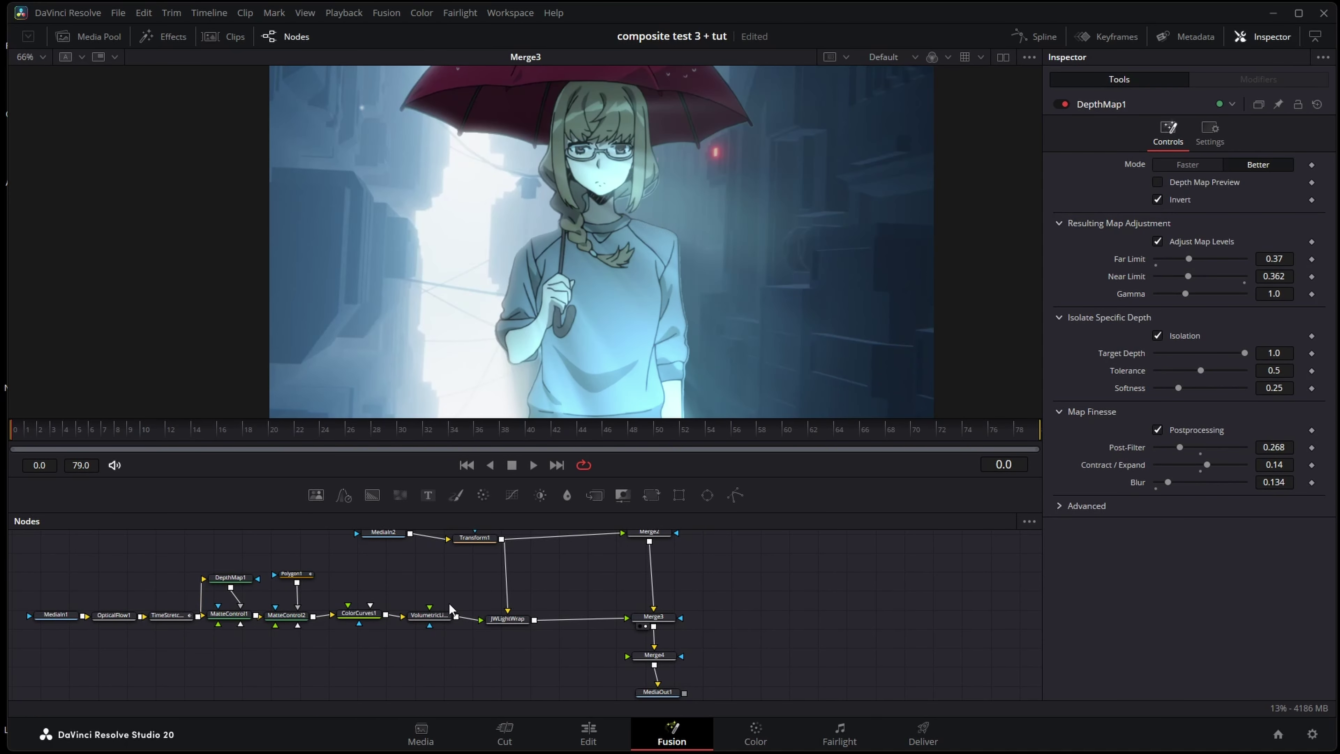
click(293, 579)
scroll(664, 583, up, 1)
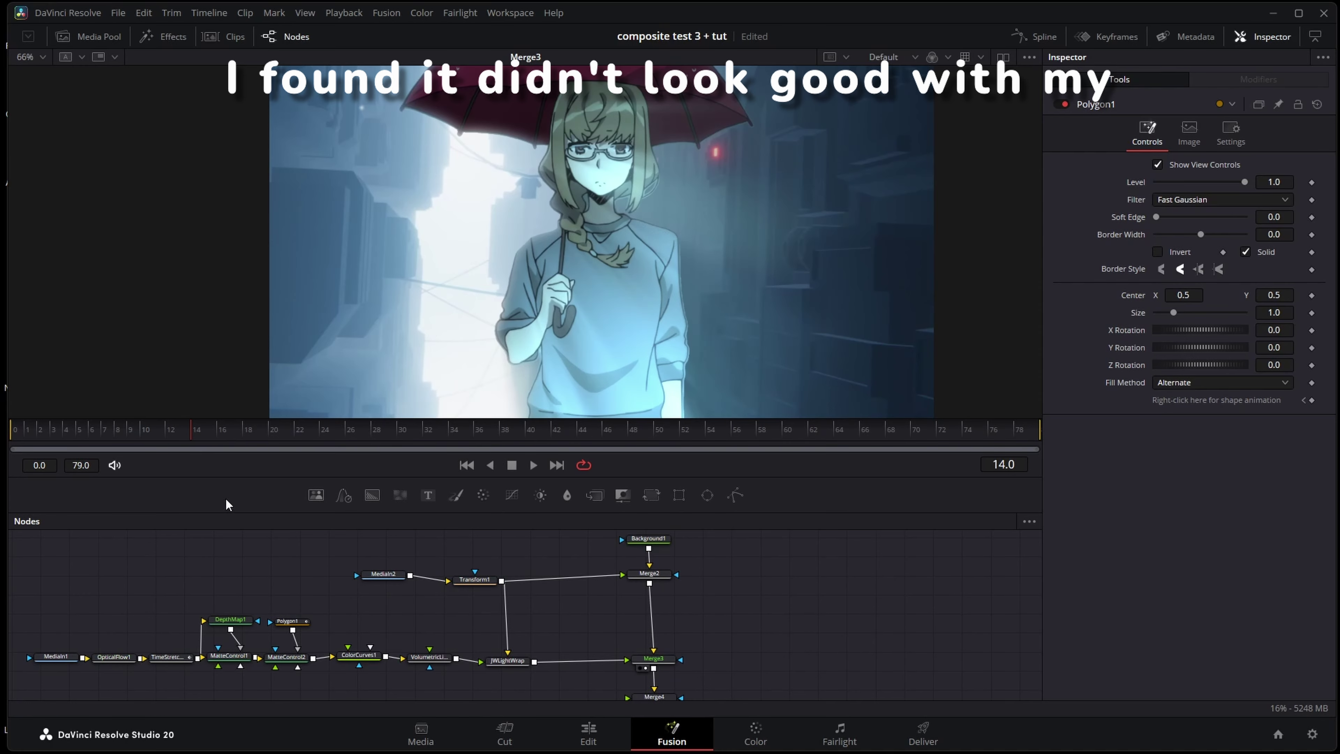
Fit the whole composite frame in the viewer.
scroll(380, 357, up, 3)
double_click(648, 7)
scroll(601, 242, down, 4)
click(30, 56)
click(30, 73)
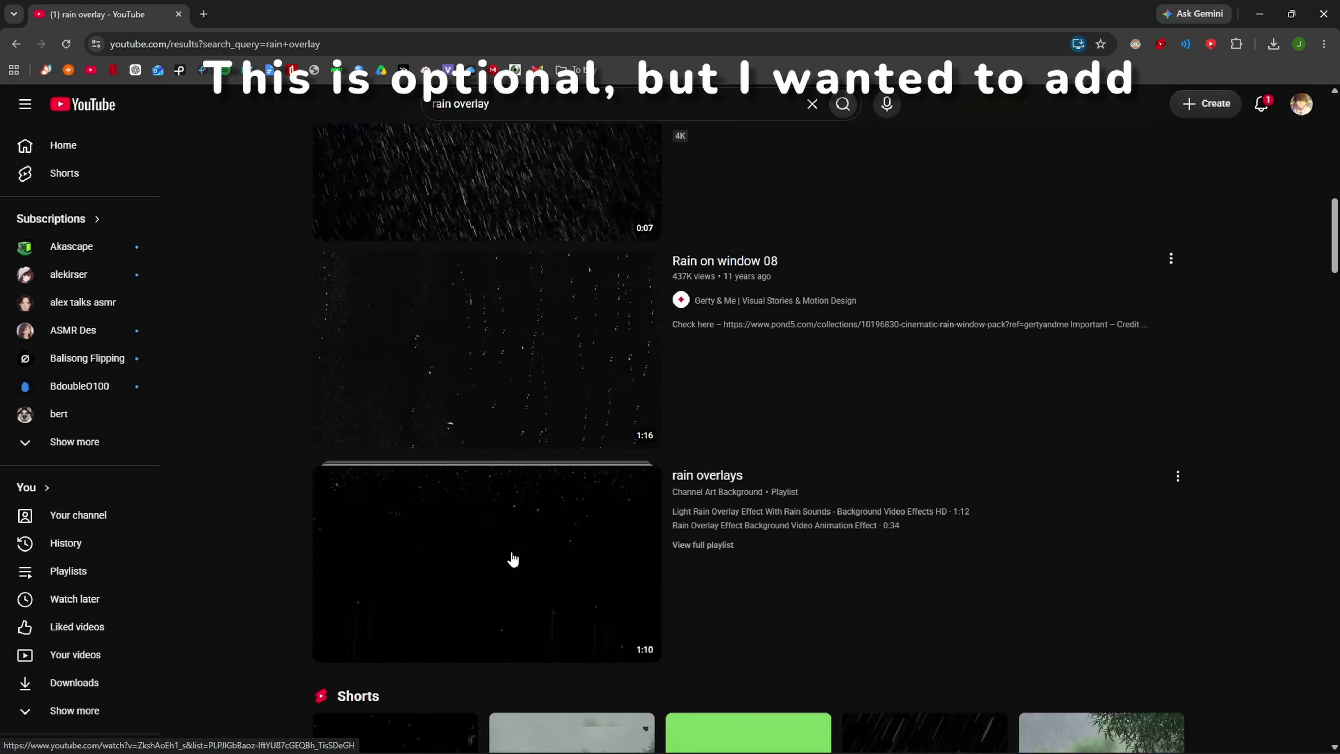
Browse rain overlay results on YouTube and play back the green-screen rain footage in the Fusion composition.
scroll(512, 559, down, 10)
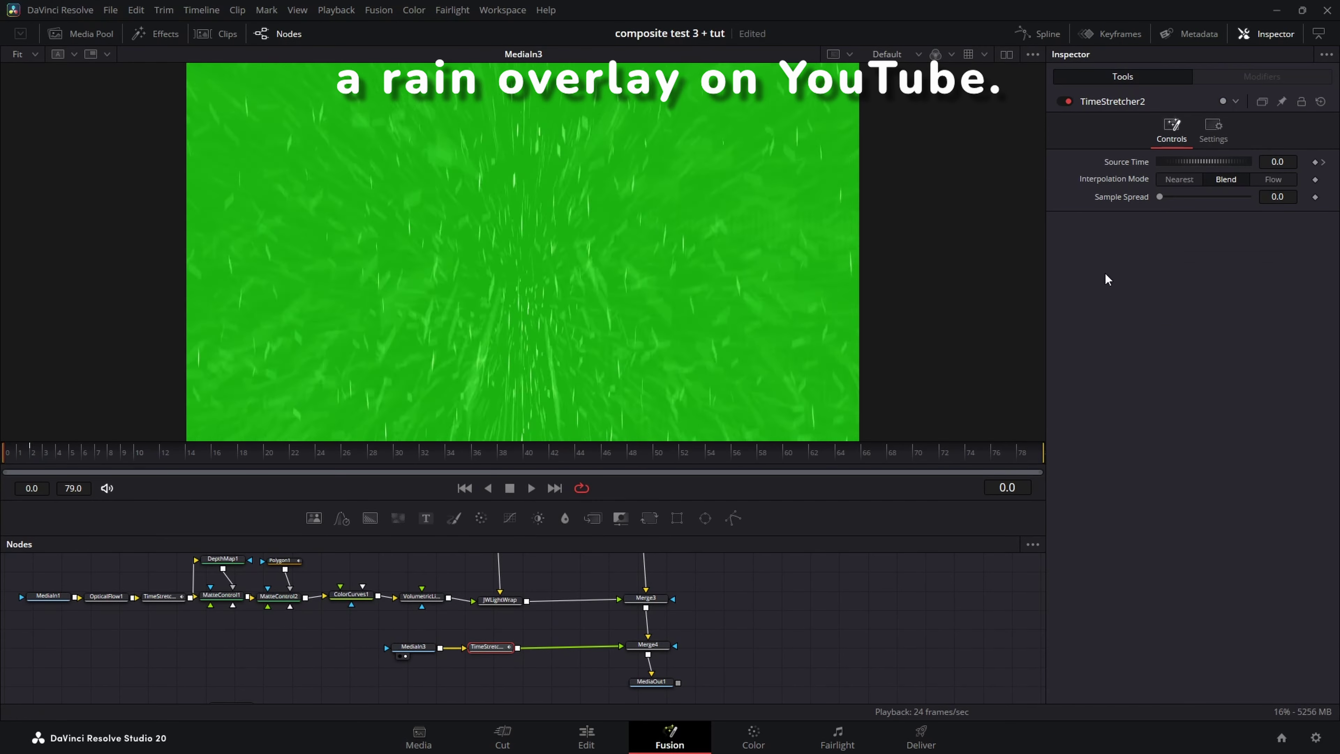
key(space)
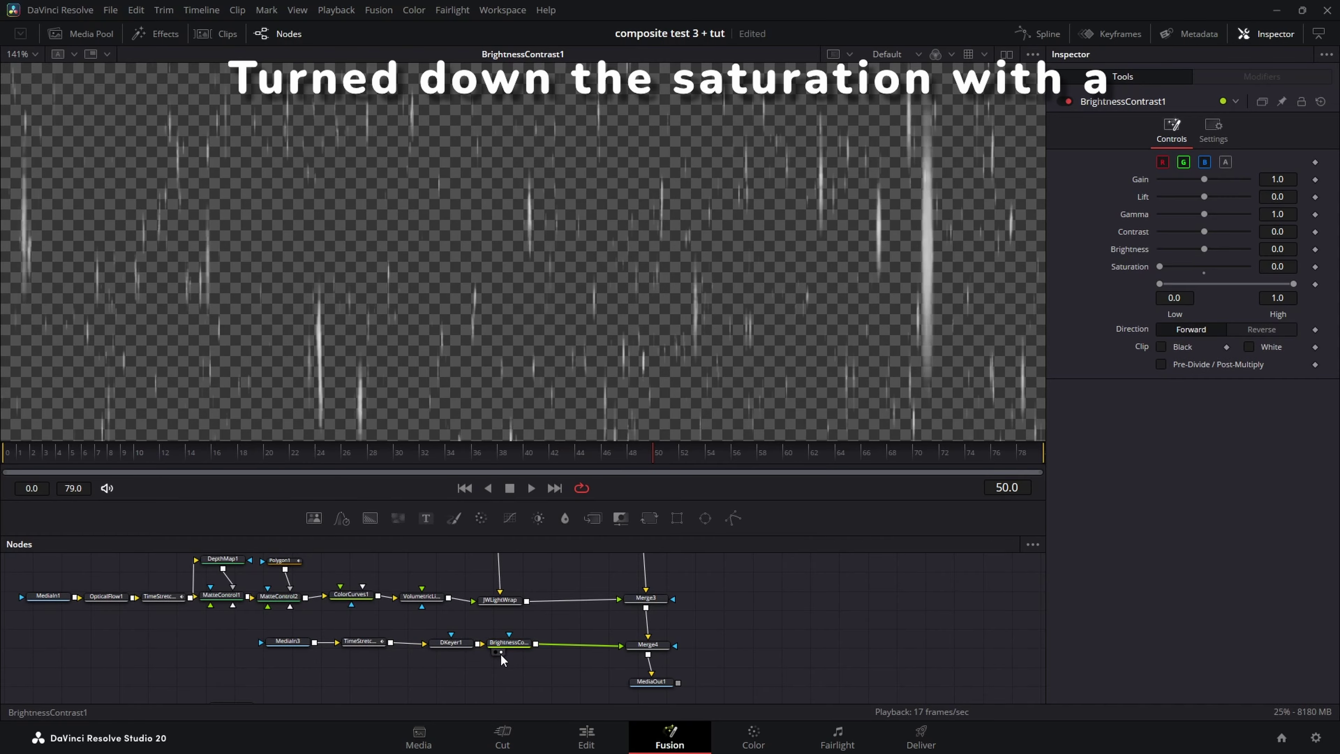
Try the Dissolve and Lighten apply modes on Merge4, which lays the keyed rain over the composite.
click(648, 644)
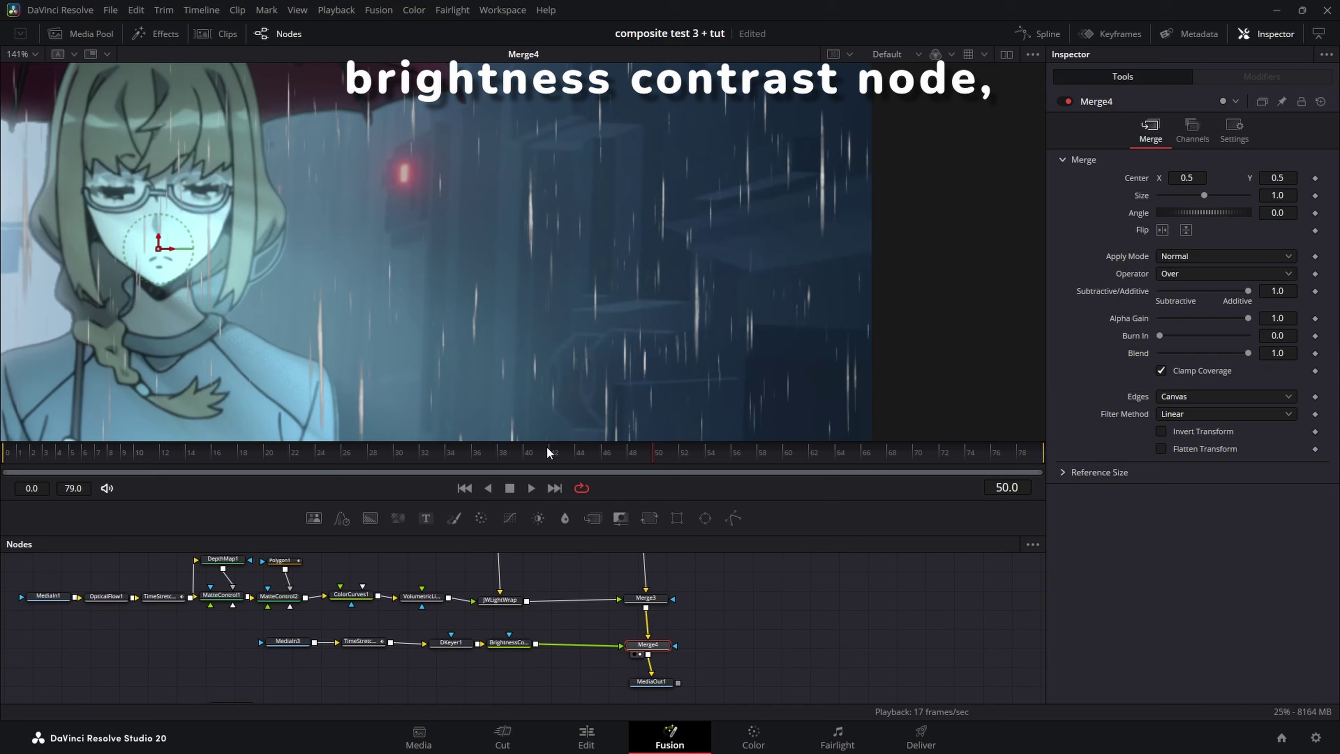
click(1202, 256)
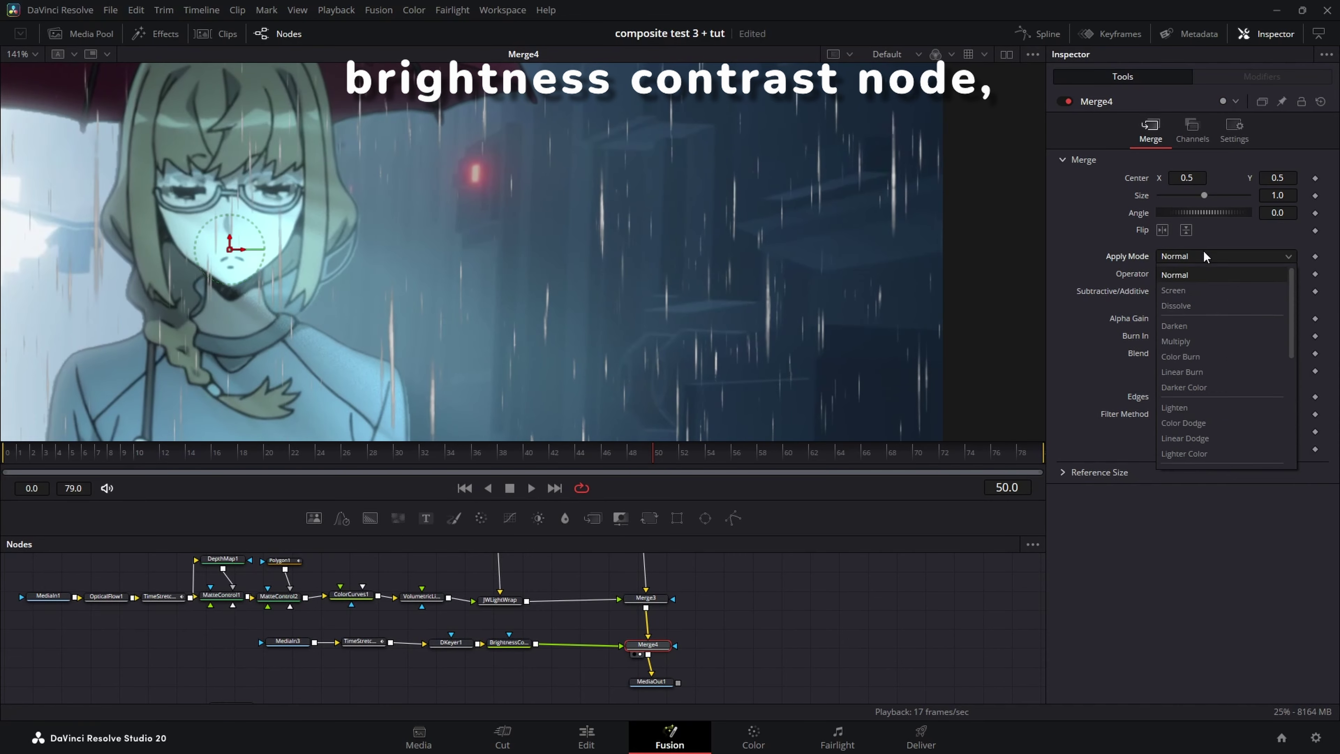
click(1176, 305)
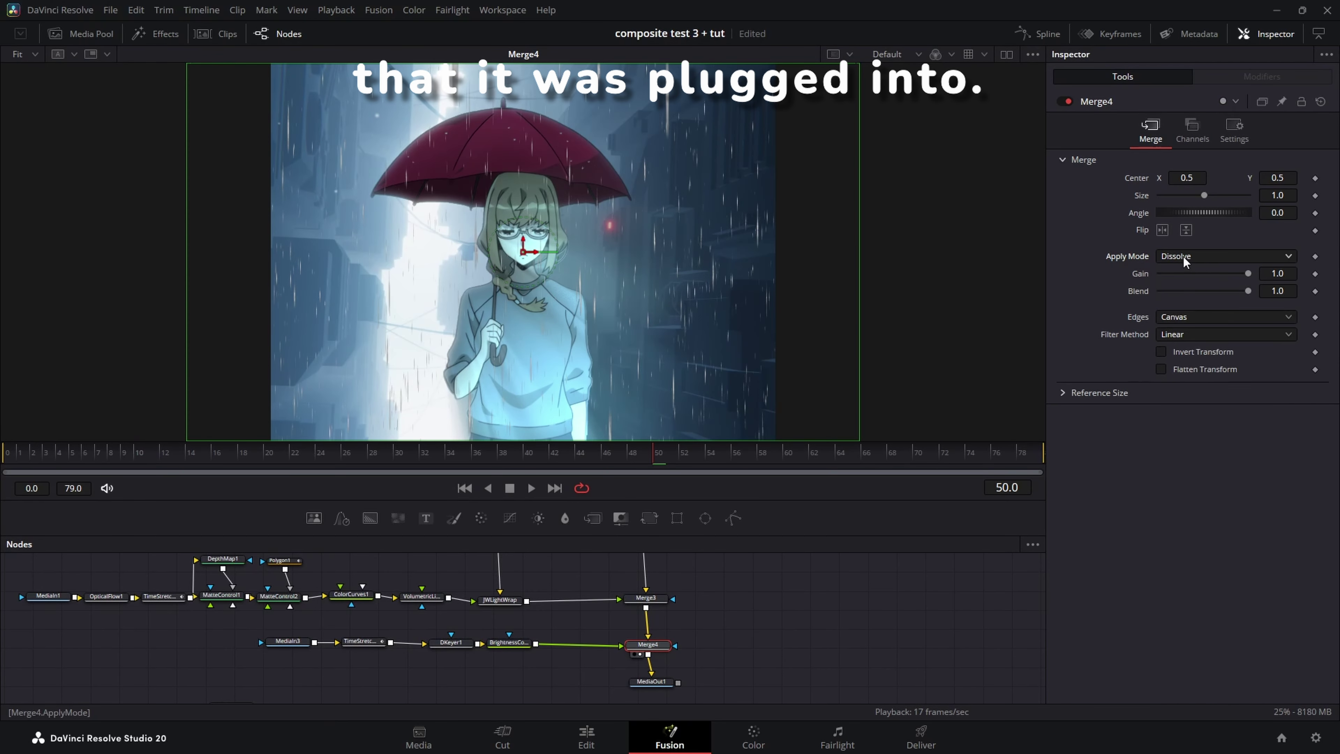
click(1183, 255)
click(1174, 407)
Set Merge4's apply mode to Color Dodge and its blend to 0.394.
click(1189, 256)
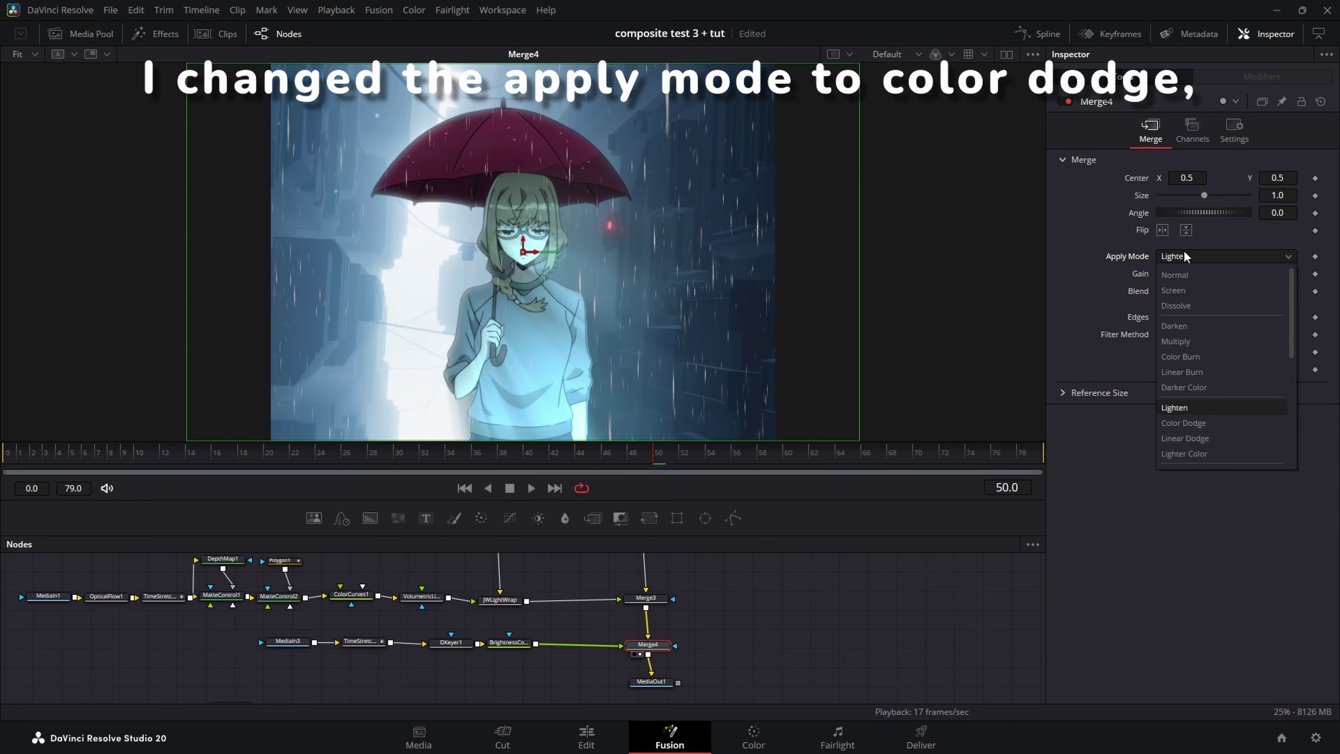
click(1183, 423)
click(1189, 257)
click(1189, 257)
click(1213, 256)
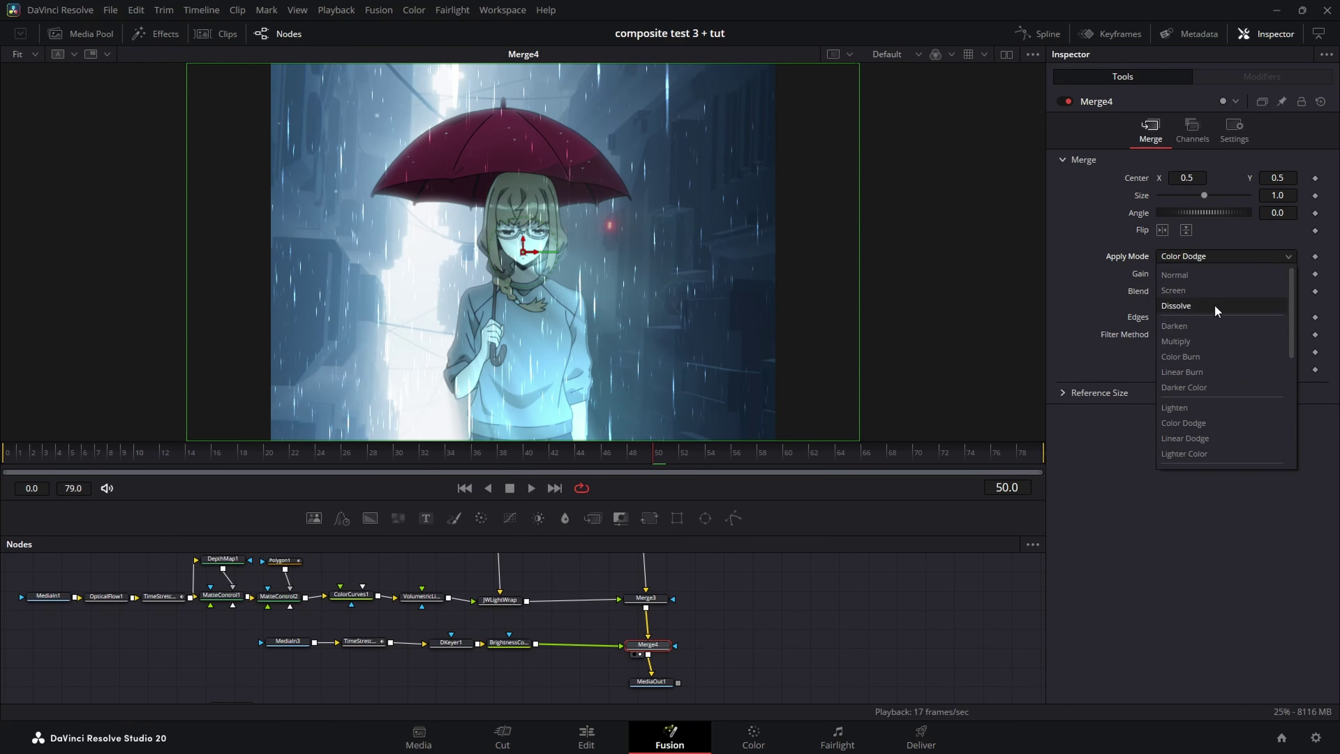
click(1204, 530)
drag(1247, 290, 1193, 290)
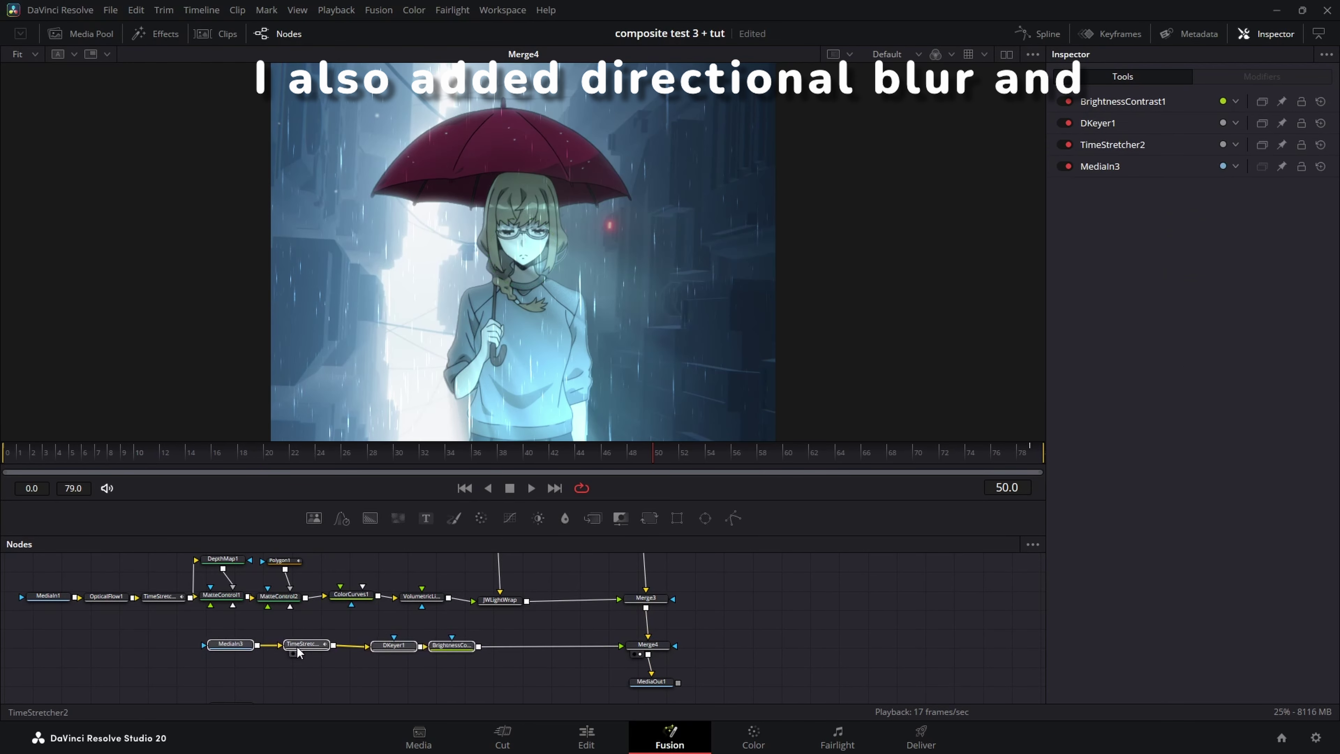
Insert a Directional Blur with angle 90 and length -0.0021 after BrightnessContrast1, followed by a Gaussian Blur of strength 0.142.
key(shift+space)
text(directionalbl)
key(Return)
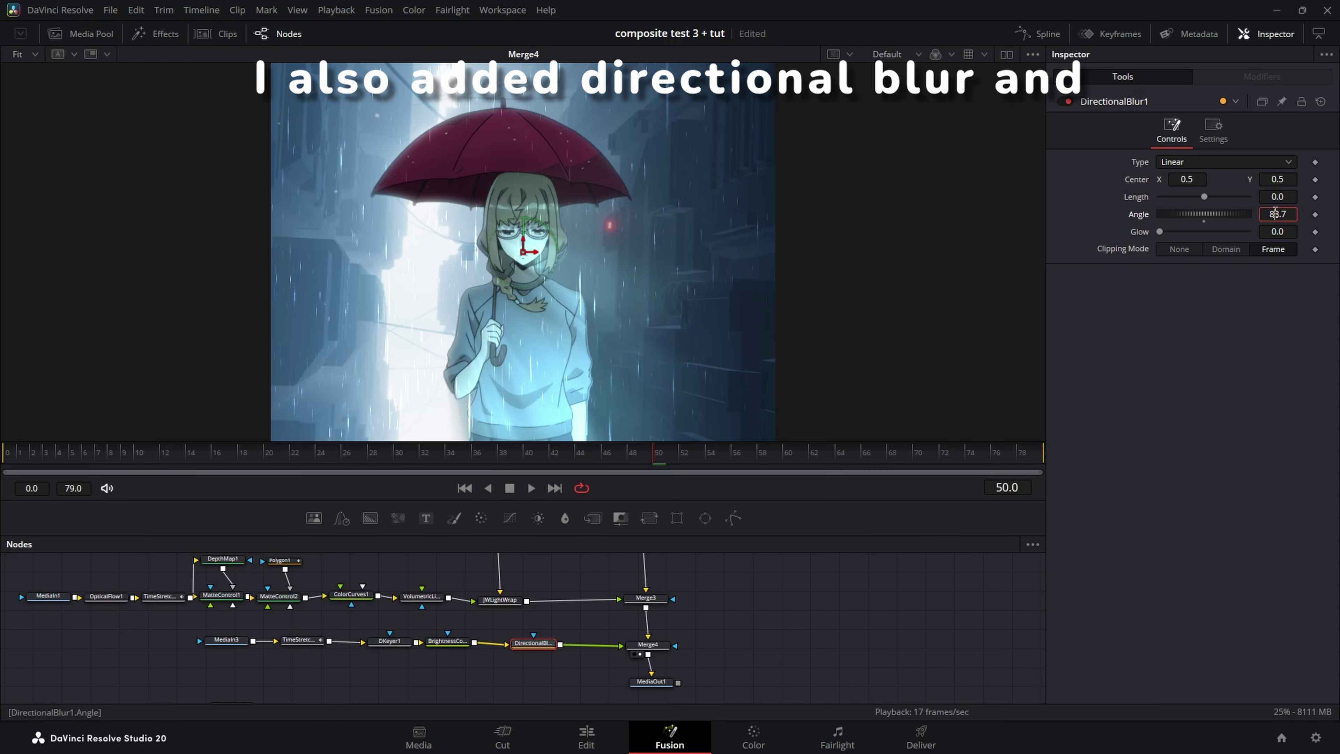
drag(1278, 197, 1270, 197)
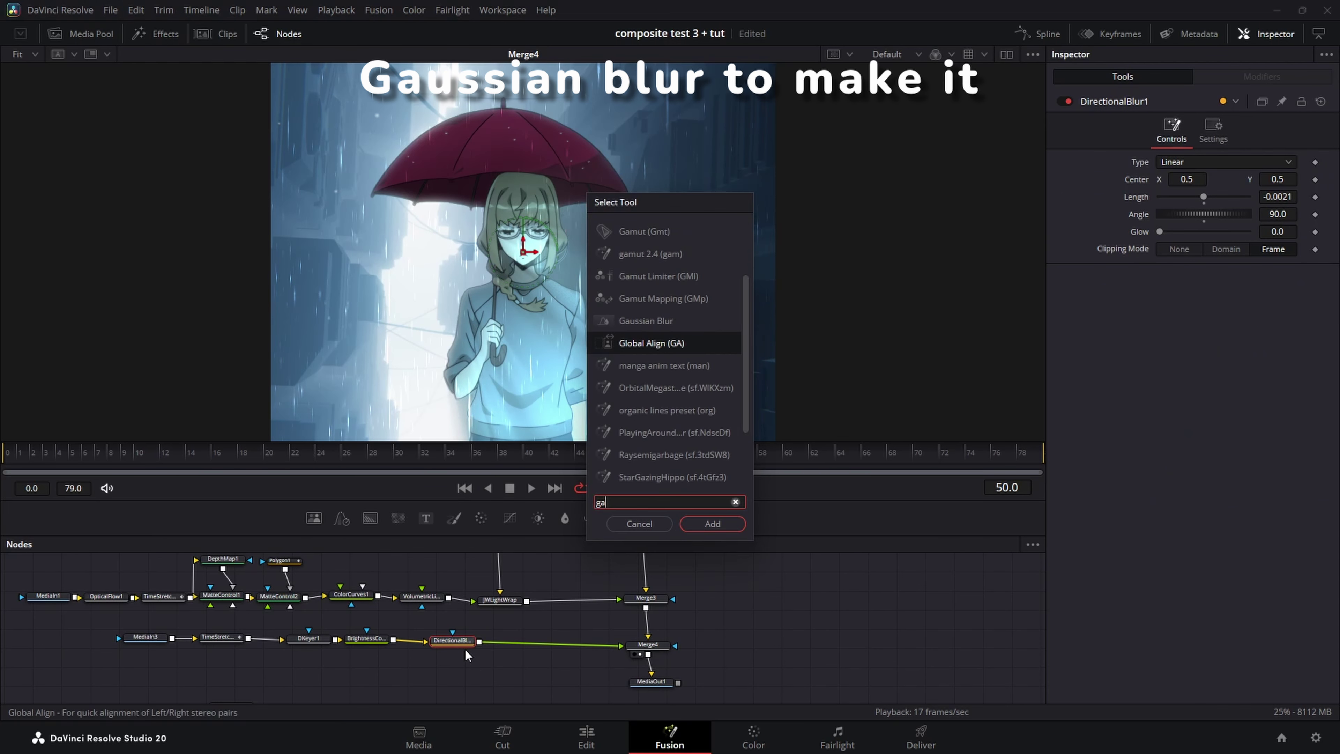
key(Return)
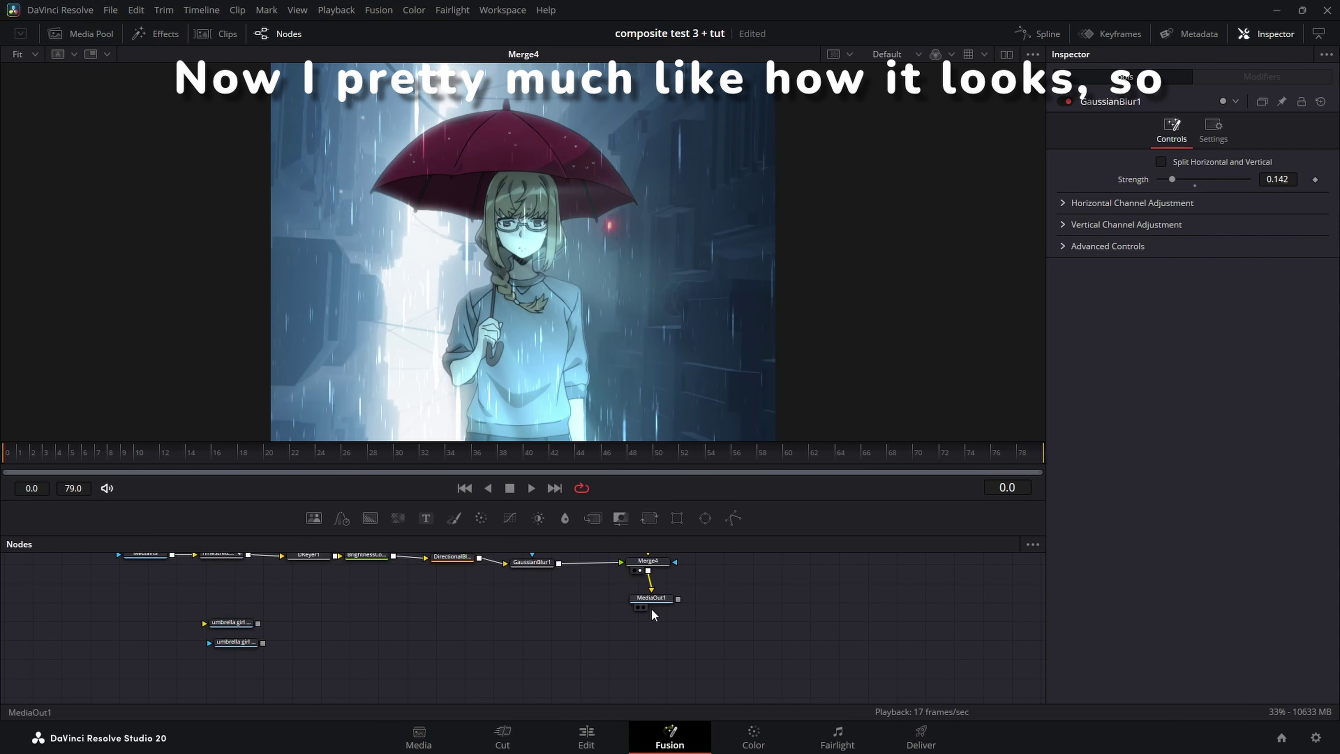
Add unconnected uni.Heatwave, uni.Finisher, Unsharp Mask and ekawa light leak nodes in a row beside the main chain.
click(651, 607)
scroll(715, 622, down, 2)
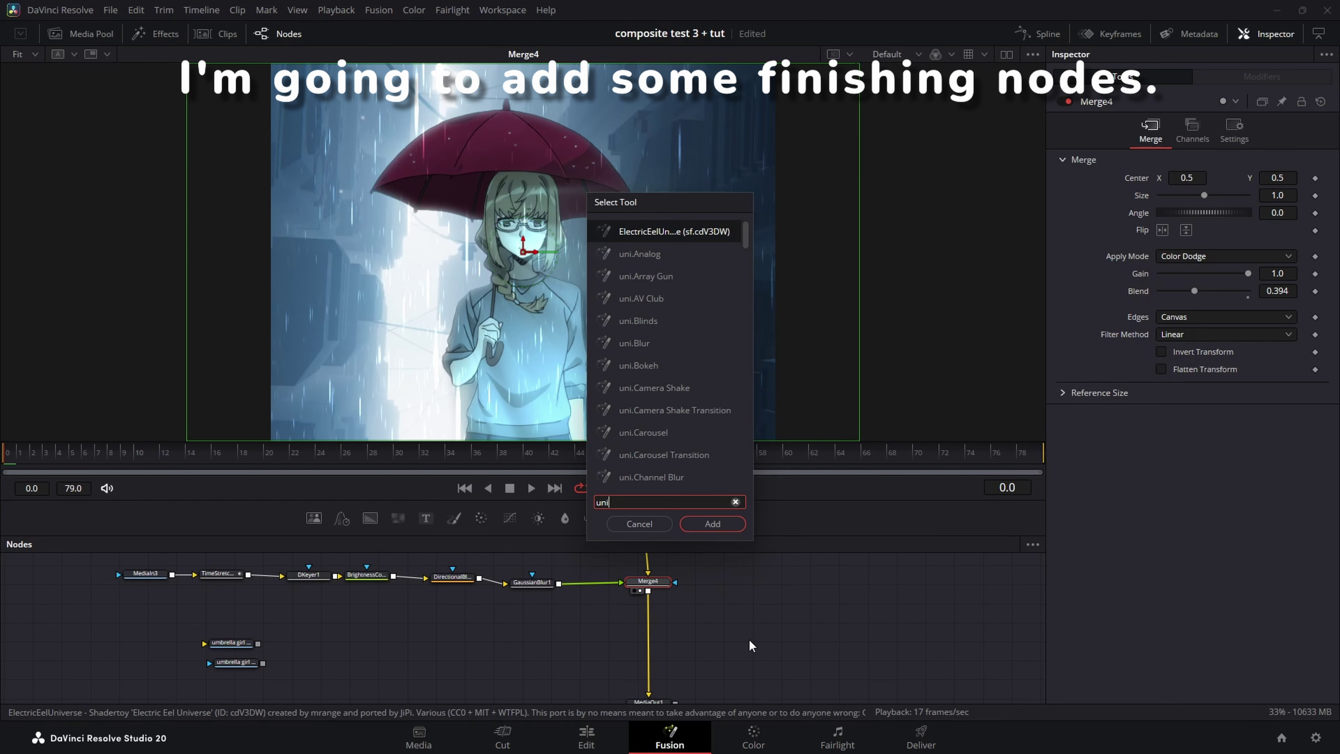
text(heat)
key(Return)
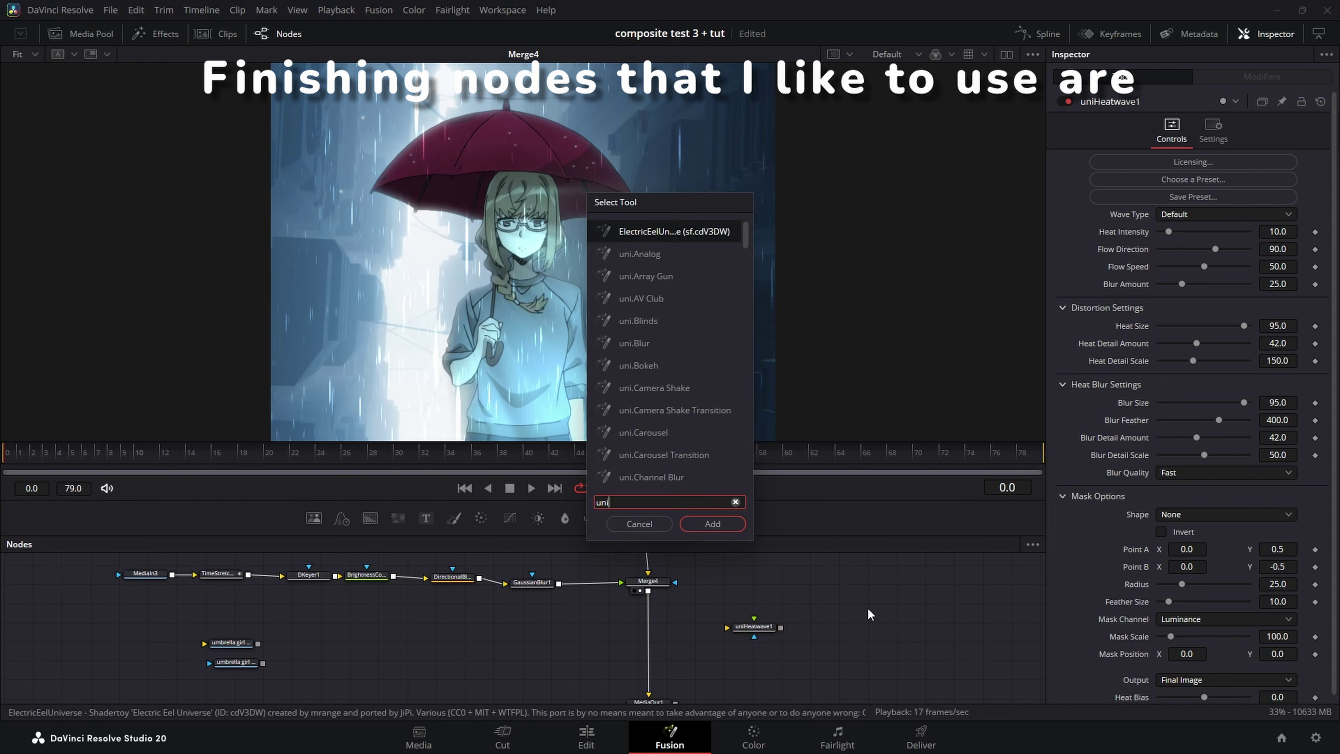
text(fin)
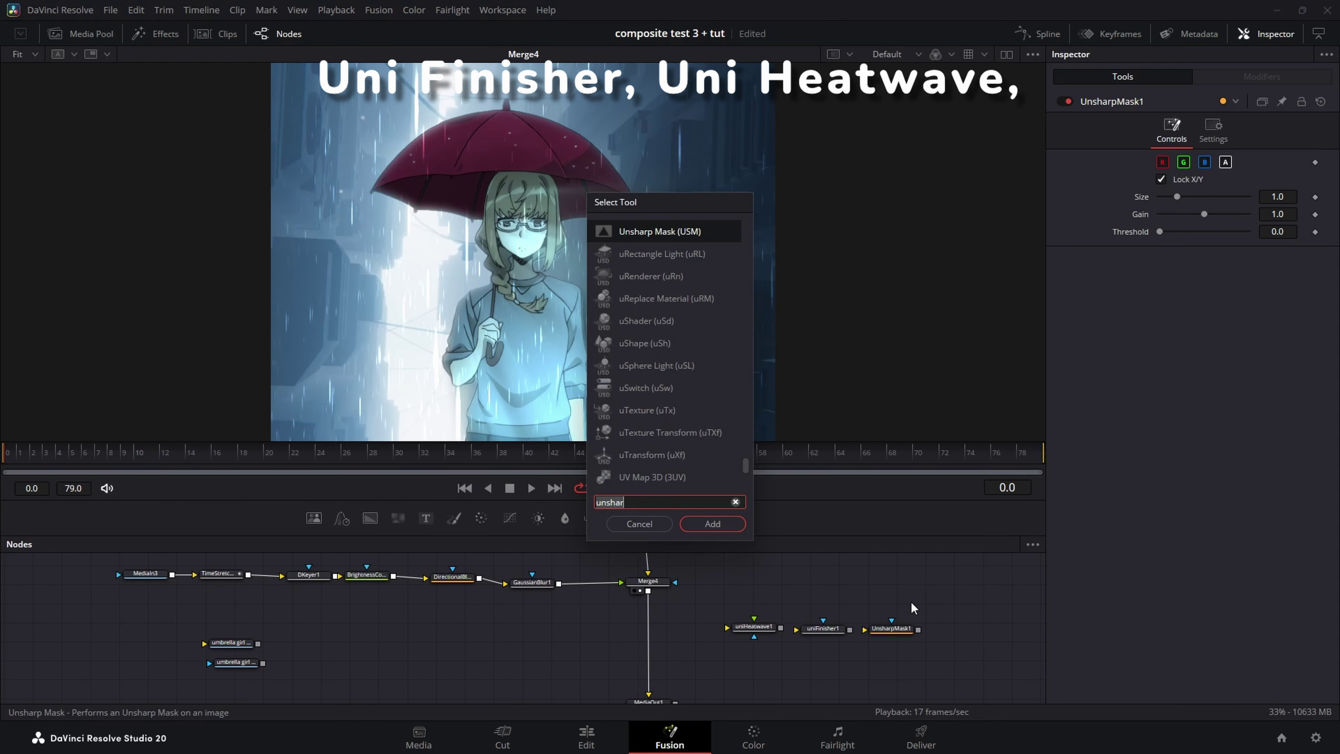
text(light l)
key(Return)
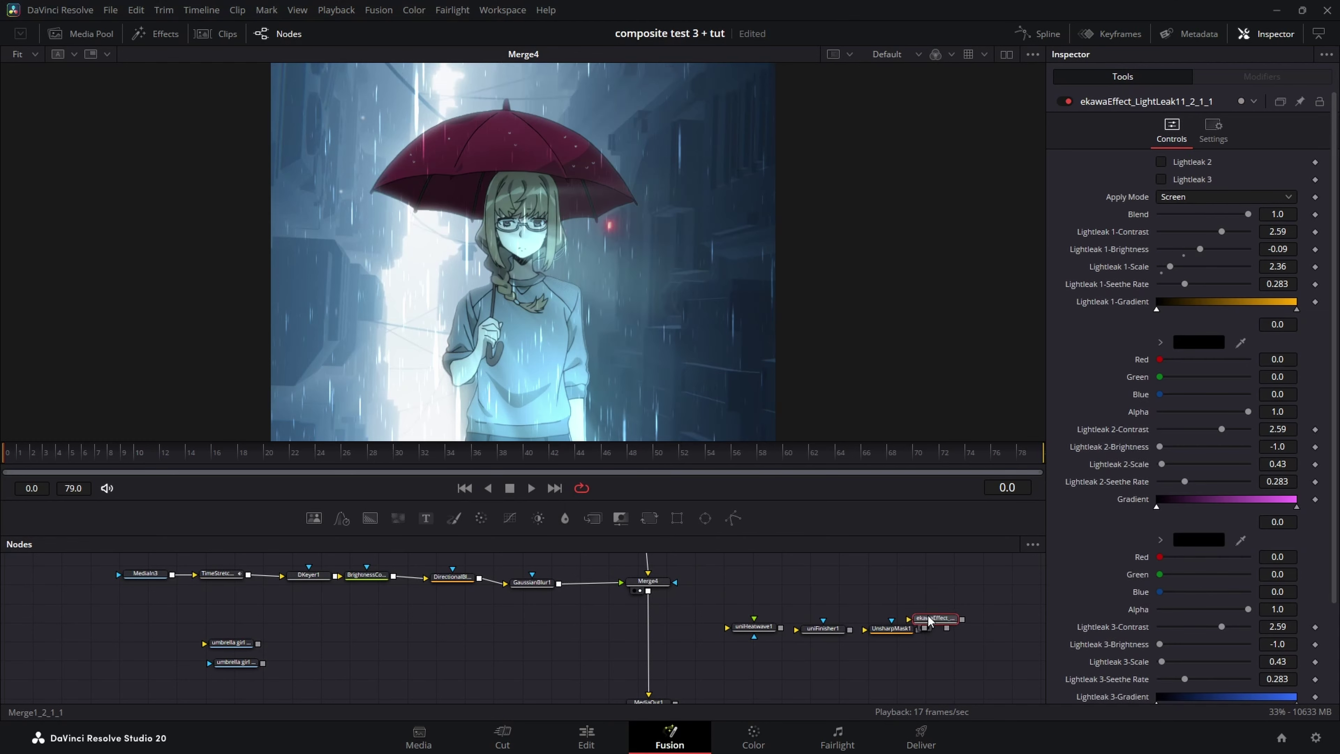
drag(928, 621, 959, 634)
scroll(697, 657, down, 1)
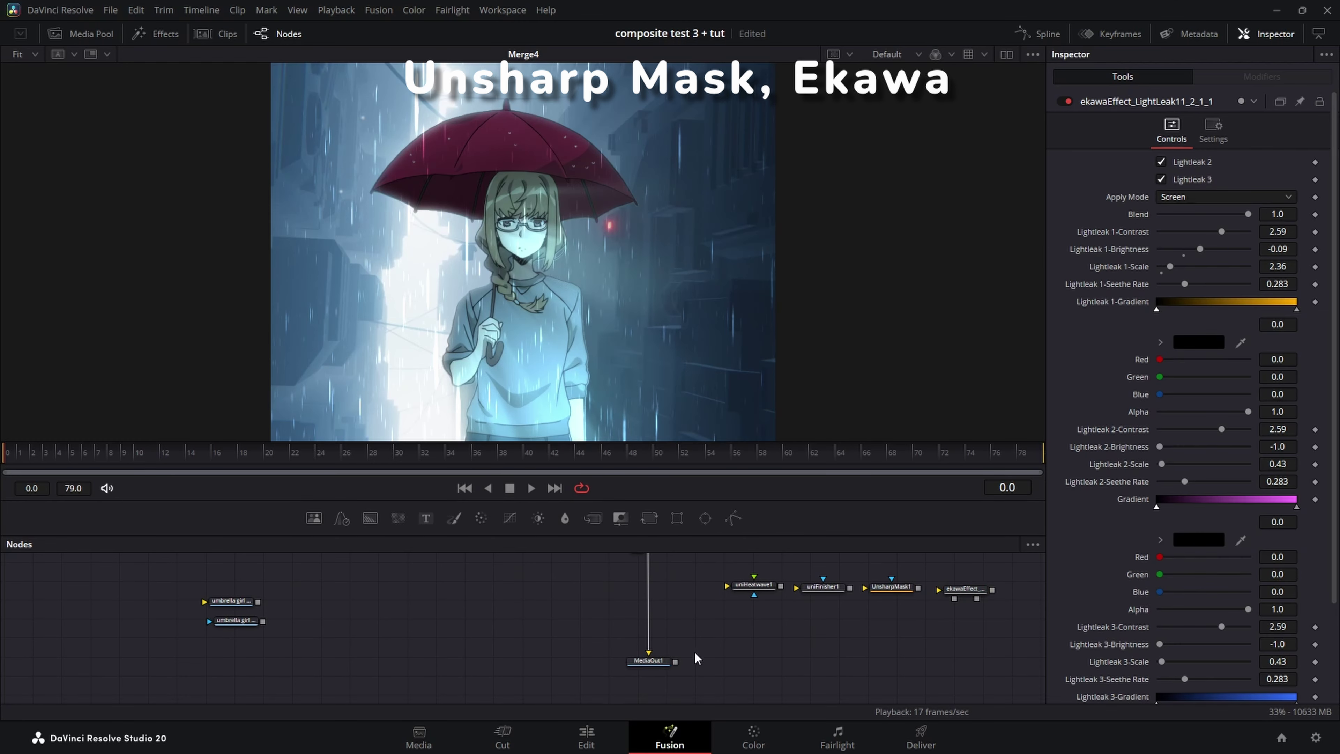
Move MediaOut1 down and insert uniFinisher1 between Merge4 and MediaOut1.
drag(650, 661, 648, 687)
scroll(702, 654, up, 1)
drag(821, 629, 648, 620)
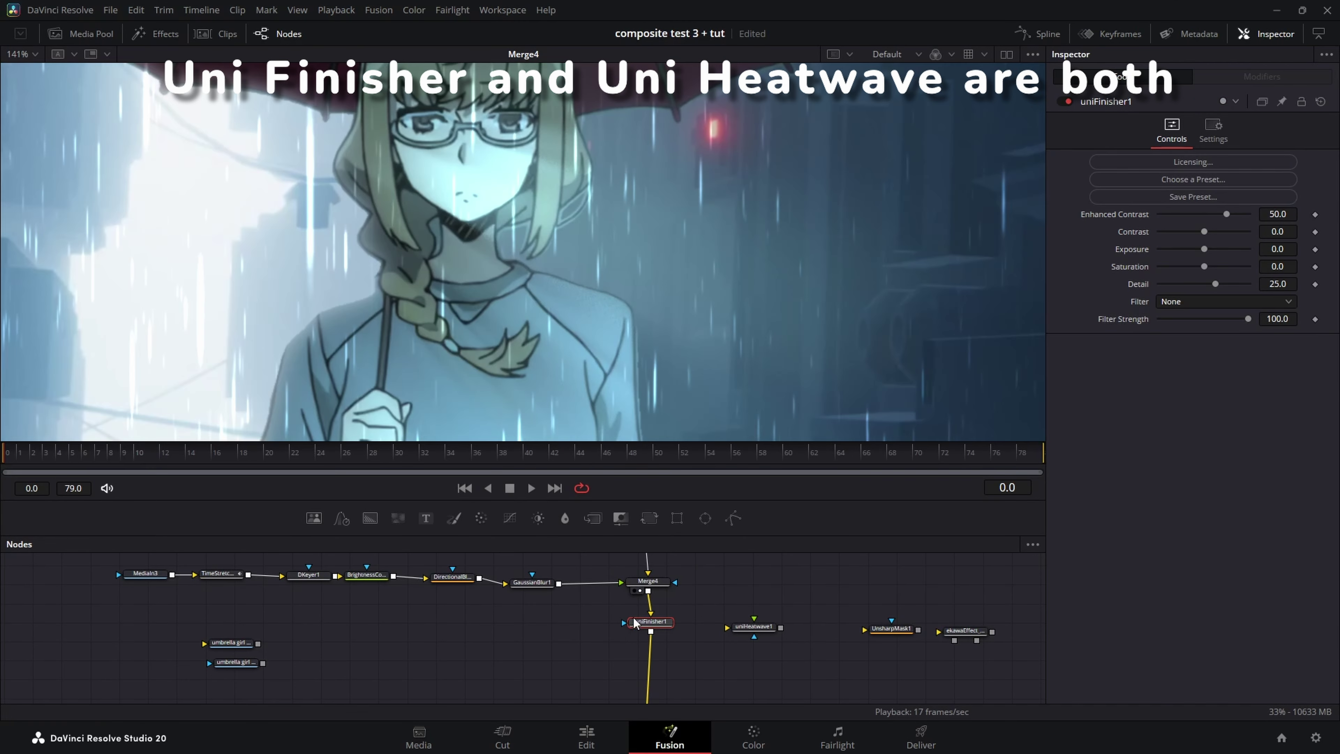
Show Merge4 and MediaOut1 side by side in two equally wide viewers for comparison.
click(640, 629)
scroll(639, 633, down, 1)
click(638, 648)
scroll(640, 650, up, 1)
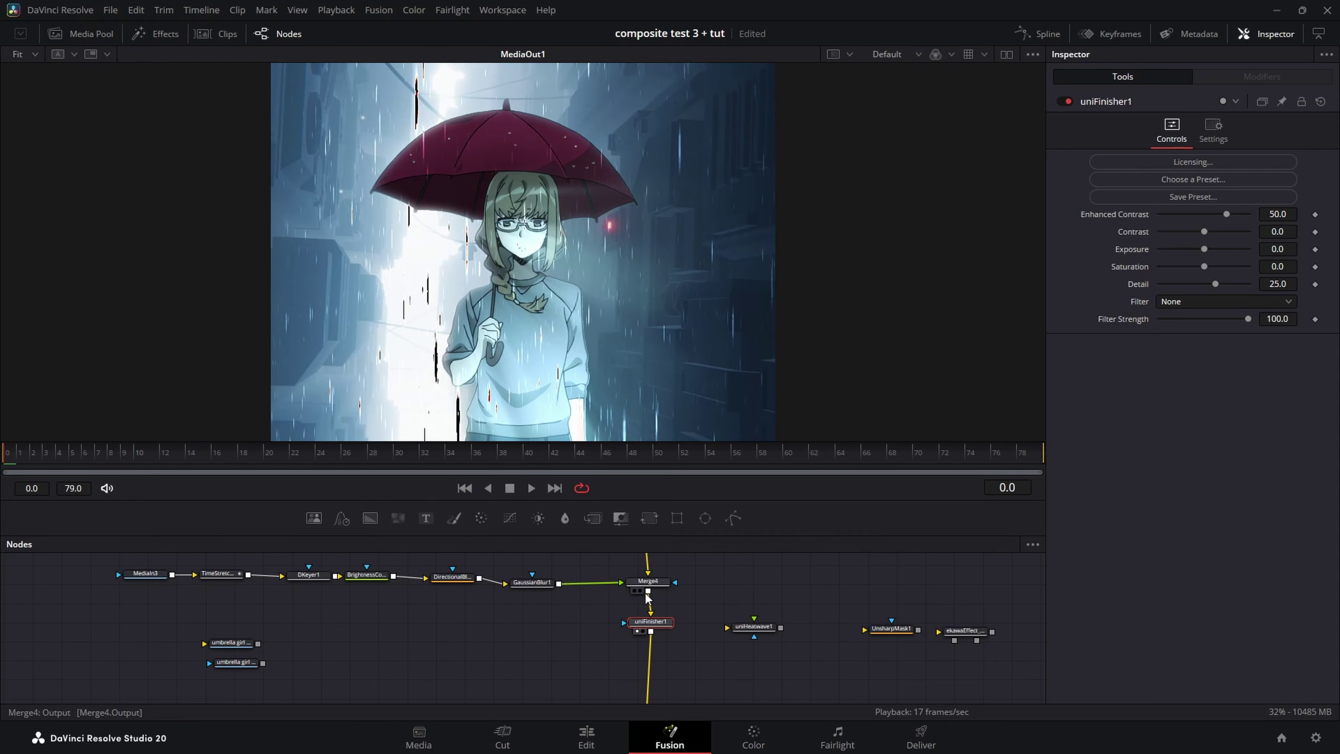
scroll(640, 651, down, 1)
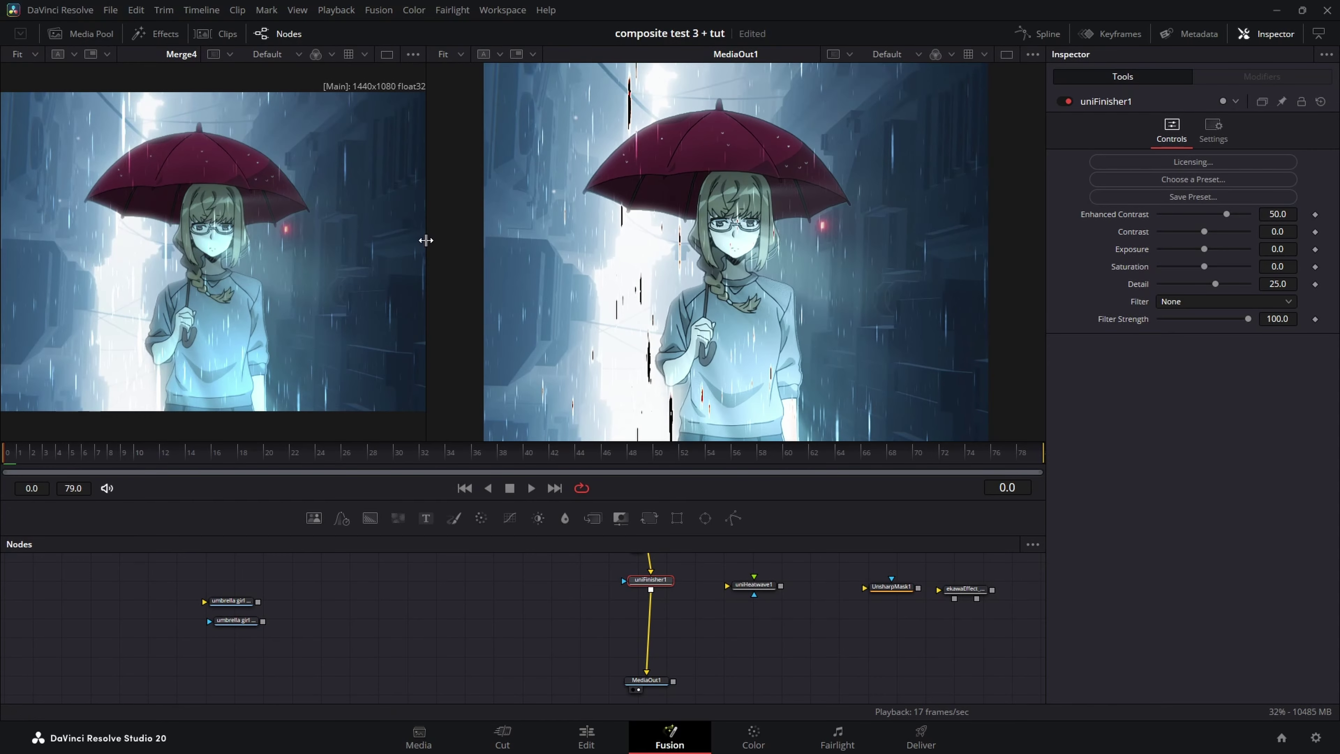
drag(428, 239, 525, 239)
Set uniFinisher1's enhanced contrast to -17, contrast to 4.8, exposure to 0.3, detail to 5 and filter strength to 100.
drag(1226, 214, 1211, 294)
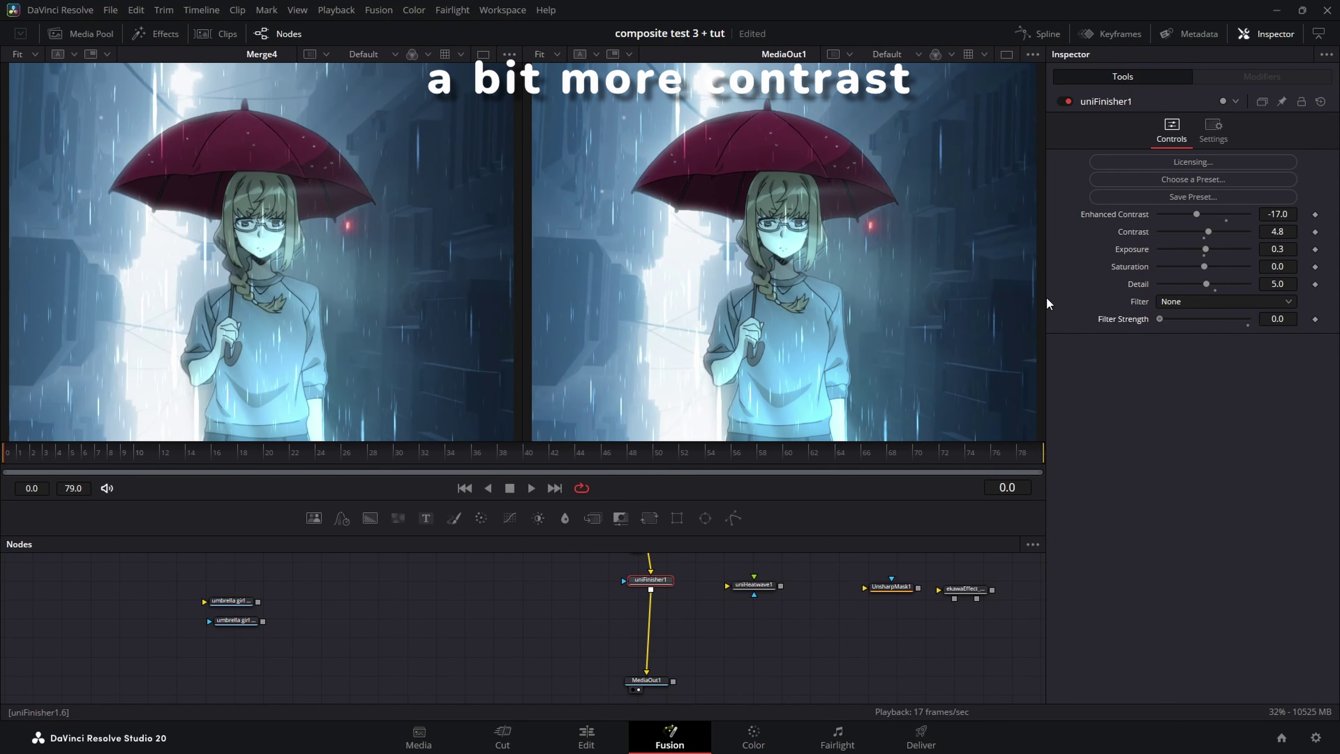
drag(1047, 298, 1247, 320)
Try UnsharpMask1 after uniFinisher1 with size 0 and gain 1.57, and delete the node.
scroll(709, 657, up, 1)
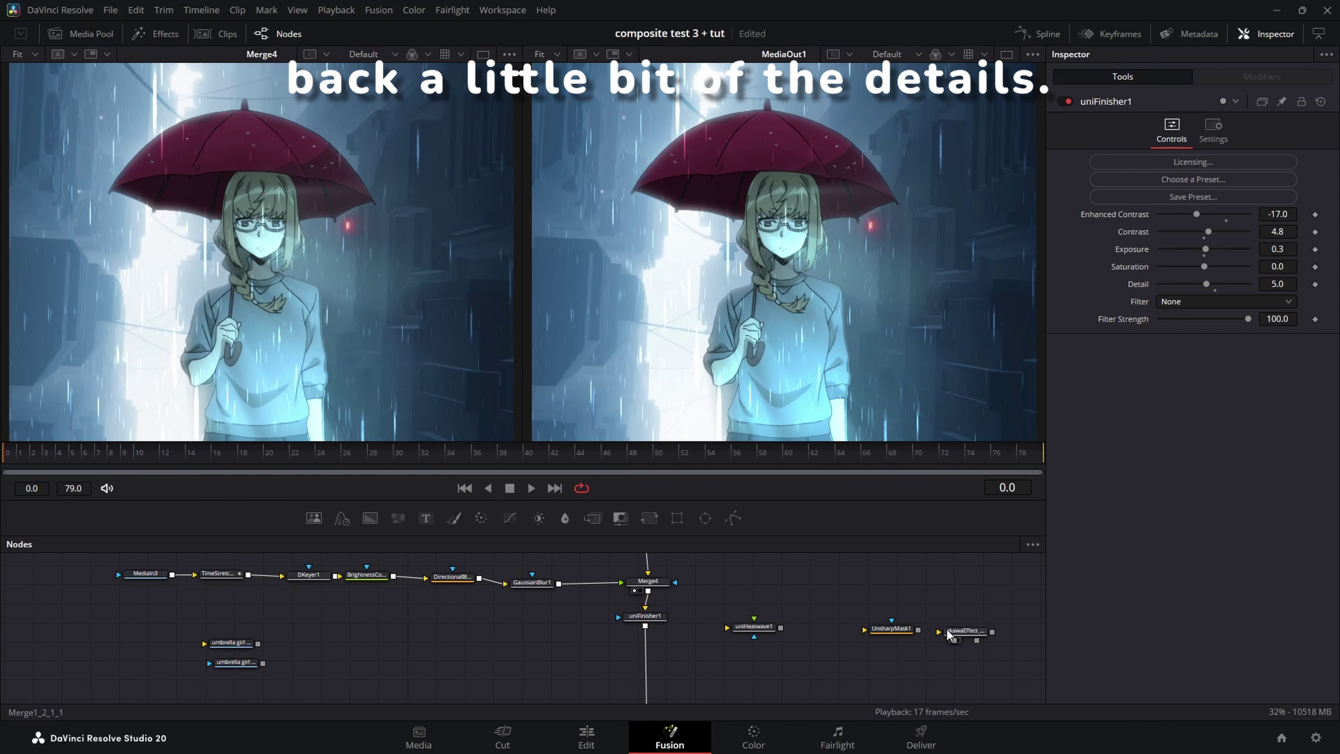
click(644, 651)
scroll(827, 299, up, 3)
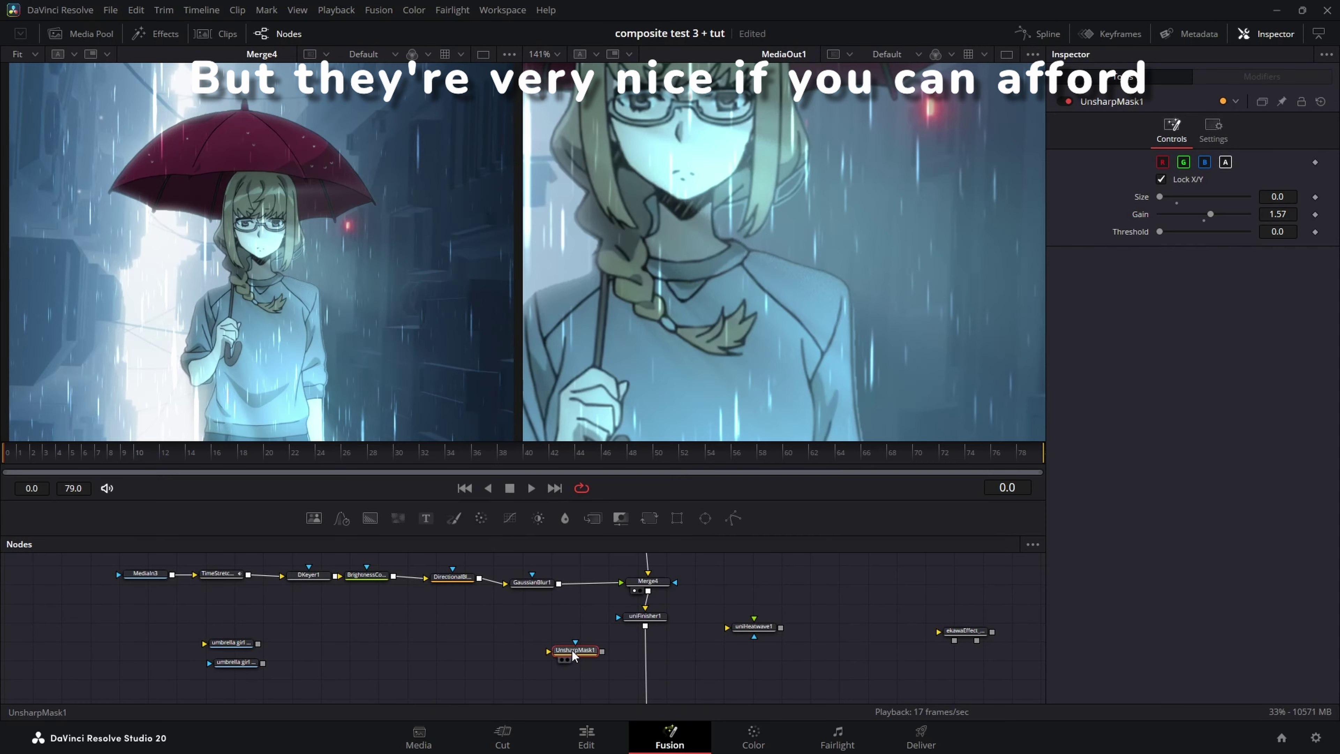
drag(573, 652, 648, 654)
key(Delete)
click(544, 54)
click(534, 69)
Try the ekawa light leak node between uniFinisher1 and MediaOut1, and pull it back out of the chain.
drag(970, 634, 942, 635)
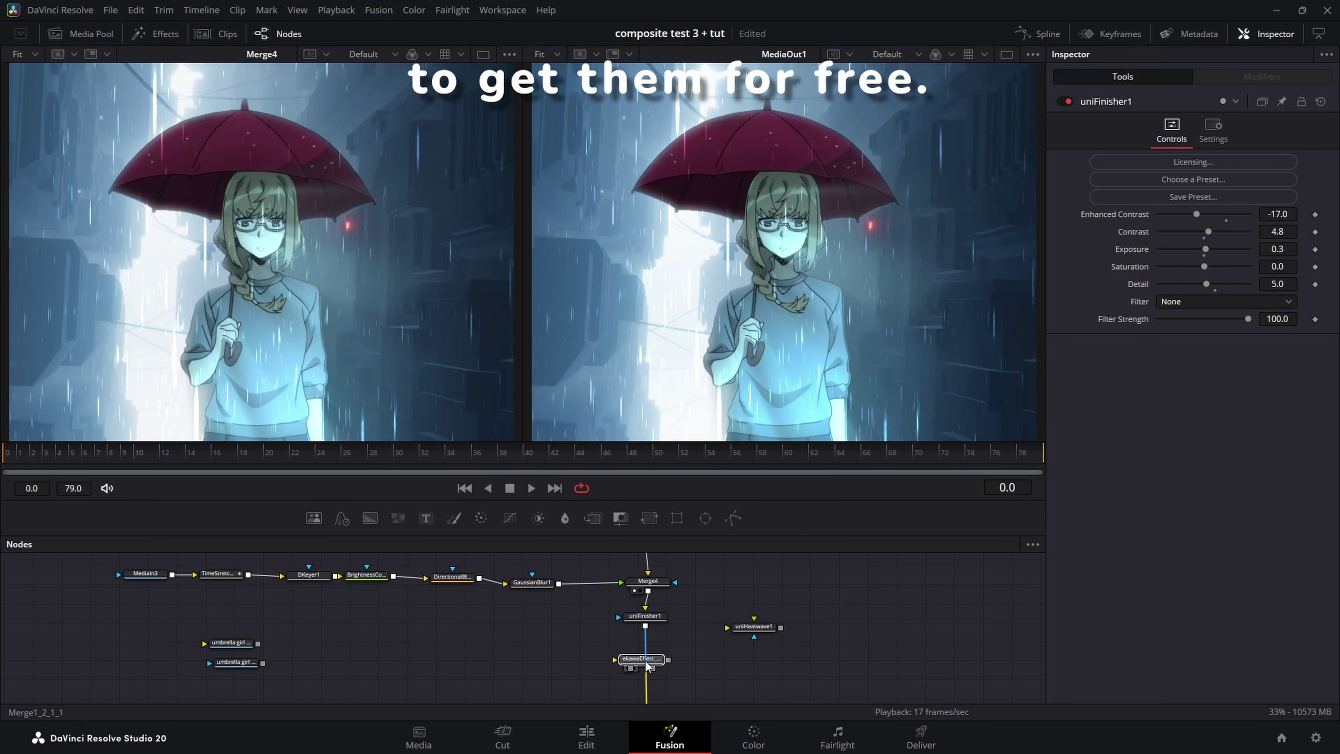
drag(648, 666, 648, 666)
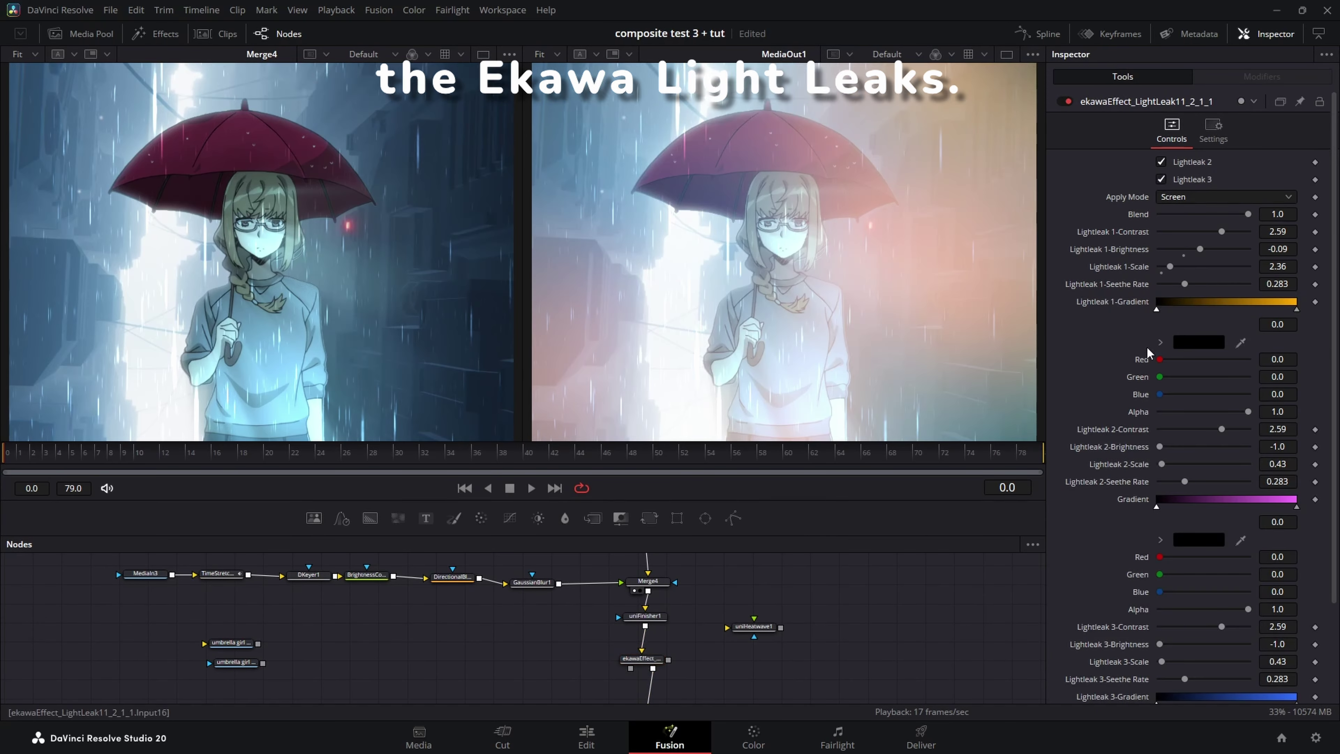
drag(642, 660, 565, 665)
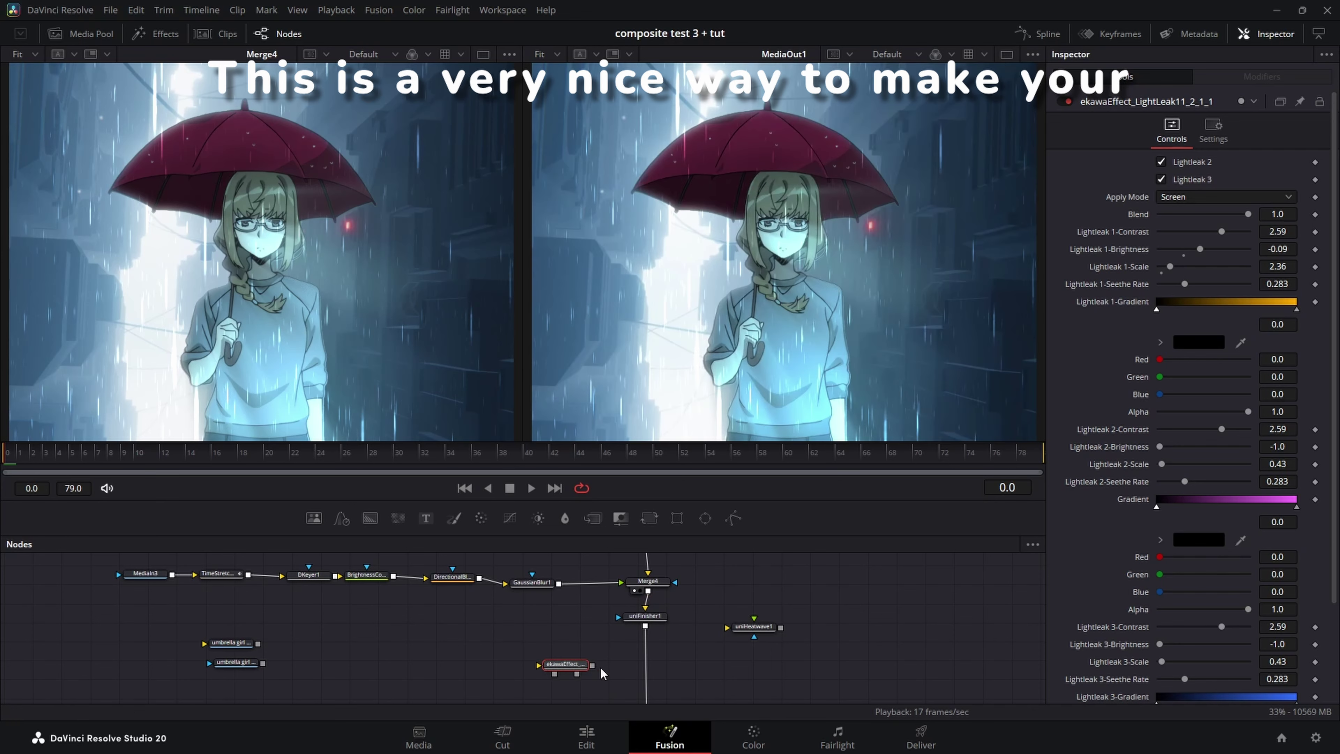
Color the end of the first light leak gradient orange (#ff8800) and the second purple (red 0.8, green 0, blue 1.0).
click(1198, 342)
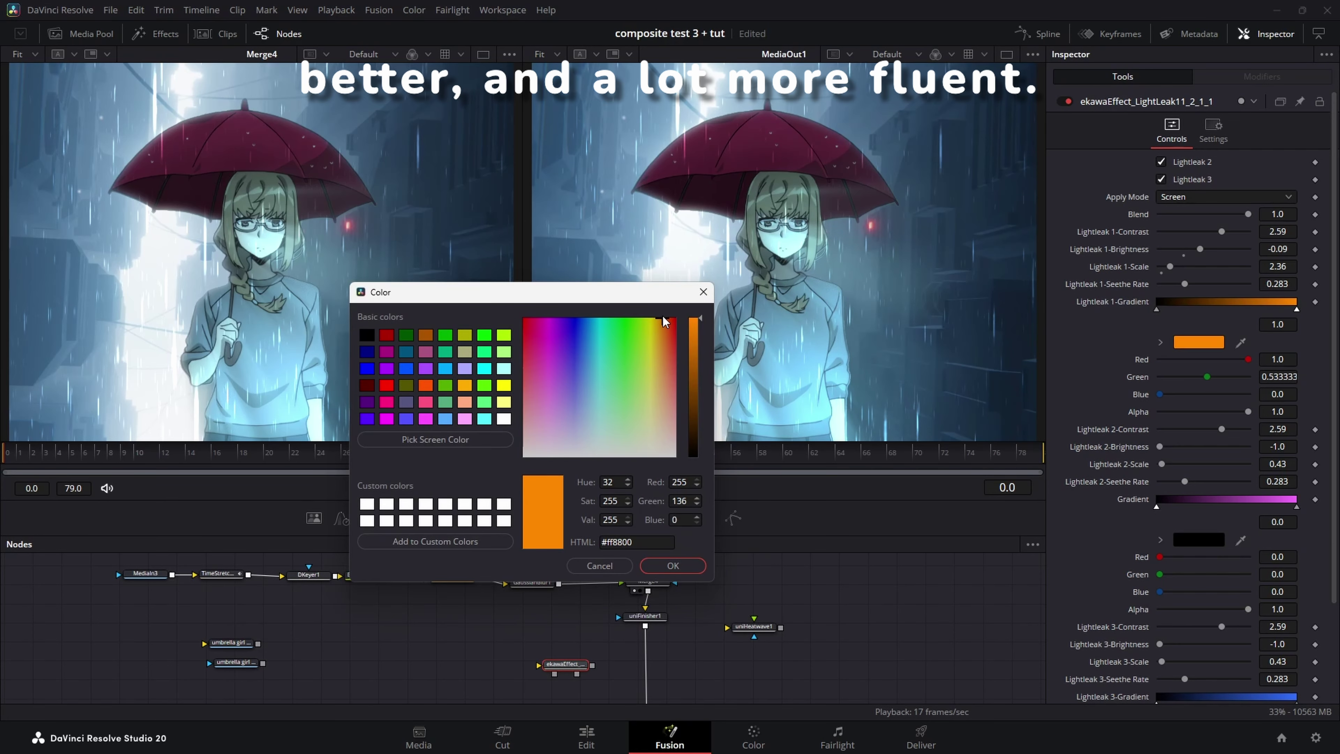
click(673, 565)
click(1297, 507)
click(1199, 539)
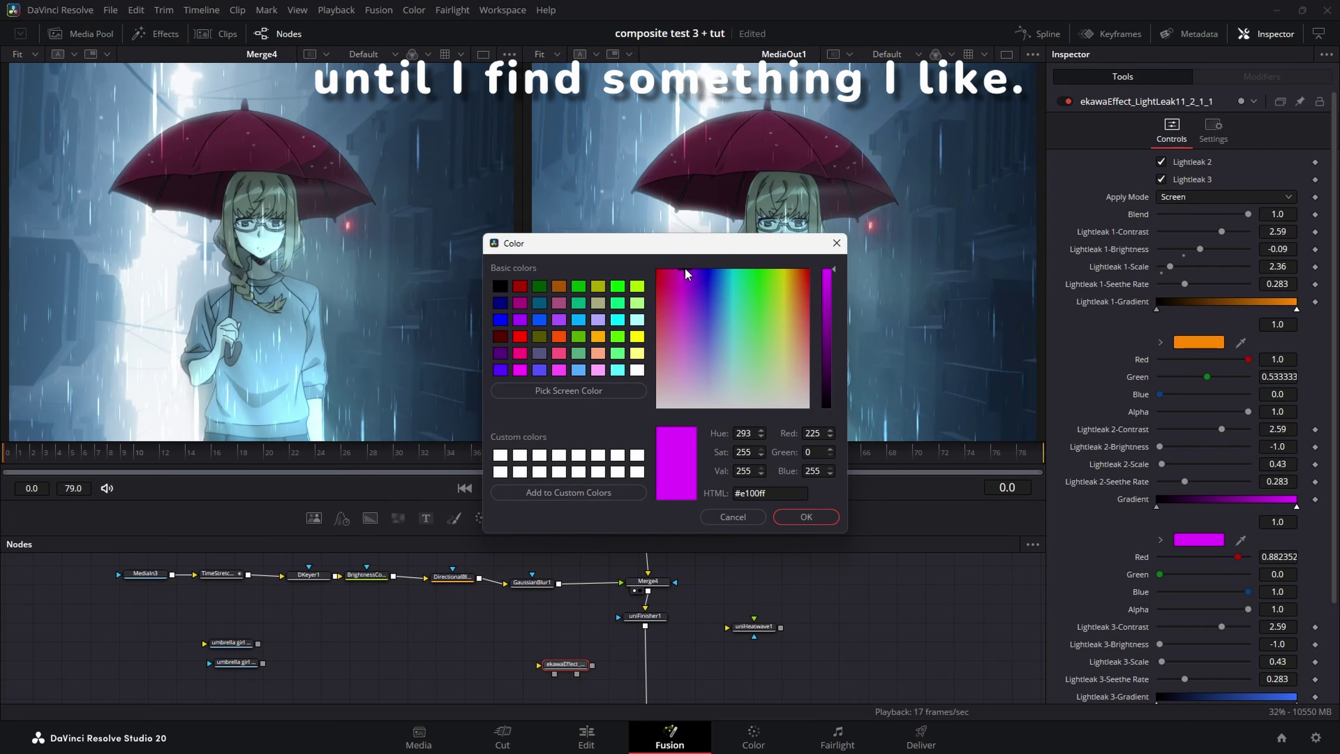
click(802, 516)
Color the third light leak gradient's end cyan (red 0, green 1.0, blue 0.968627) and reinsert the light leak node after uniFinisher1.
scroll(1086, 572, down, 3)
click(1296, 587)
click(1198, 620)
click(731, 290)
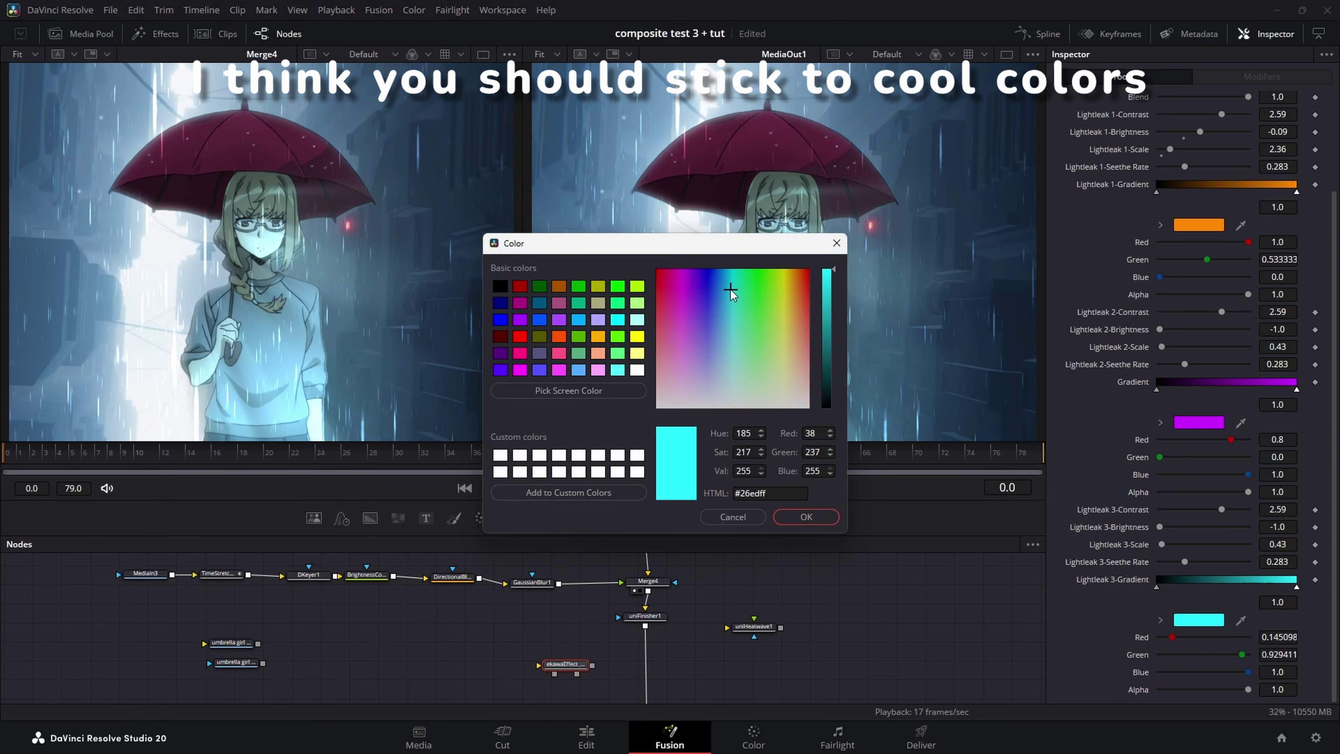
click(806, 516)
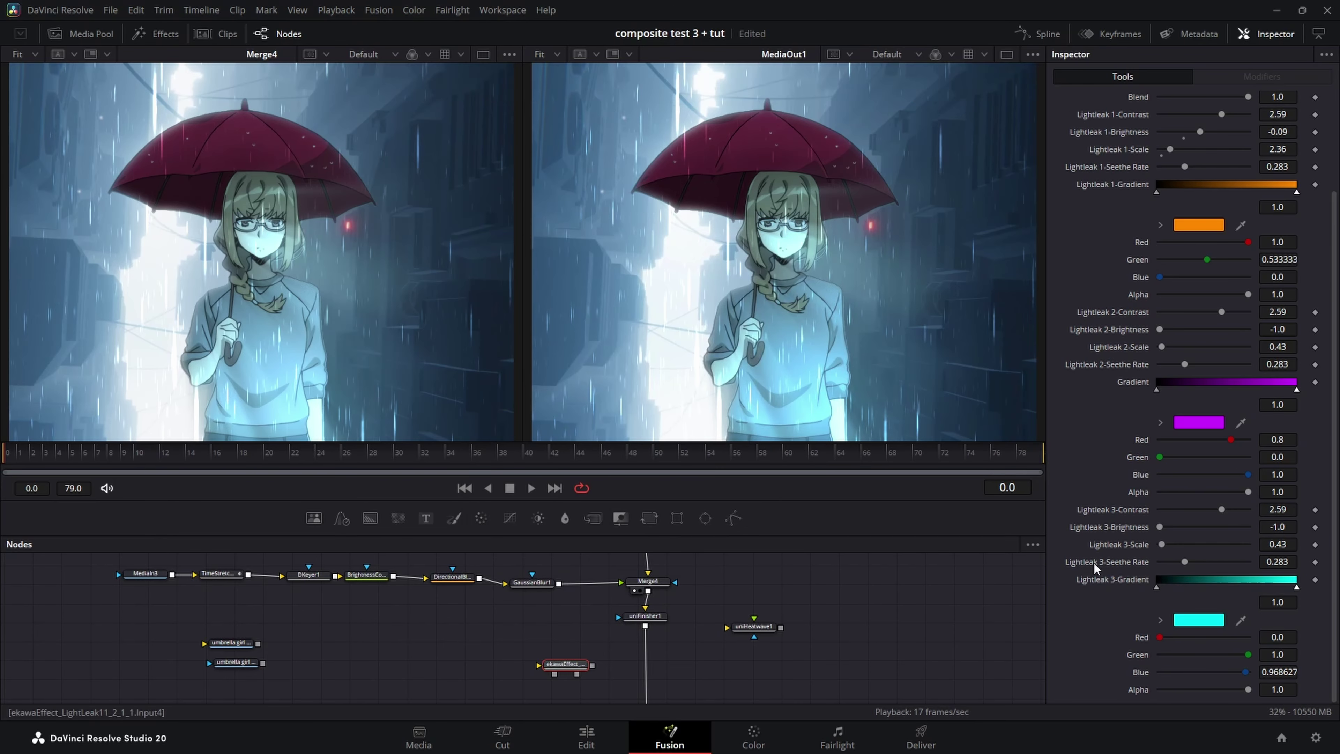
drag(646, 673, 646, 673)
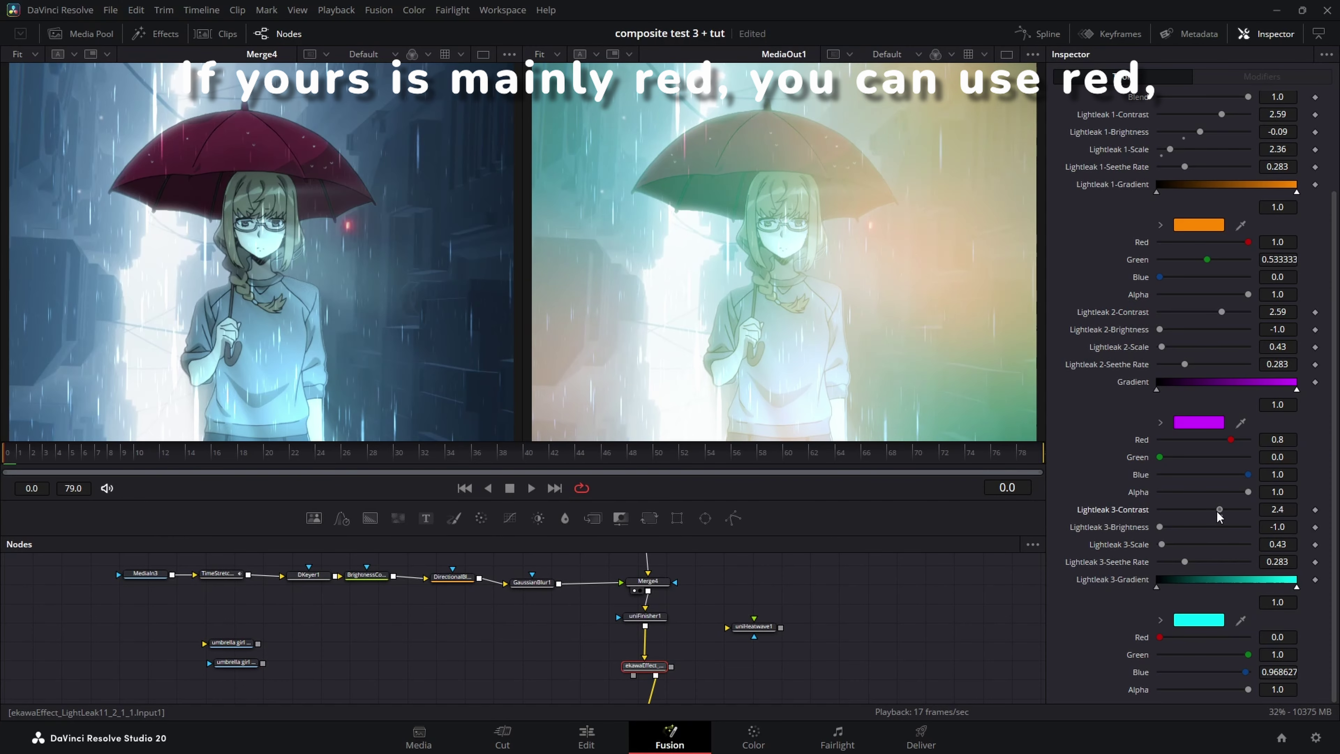
Set the contrast of light leak 1 to 0.88, light leak 2 to 4.17 and light leak 3 to 1.06.
drag(1218, 509, 1201, 511)
scroll(1219, 384, up, 3)
drag(1219, 199, 1197, 198)
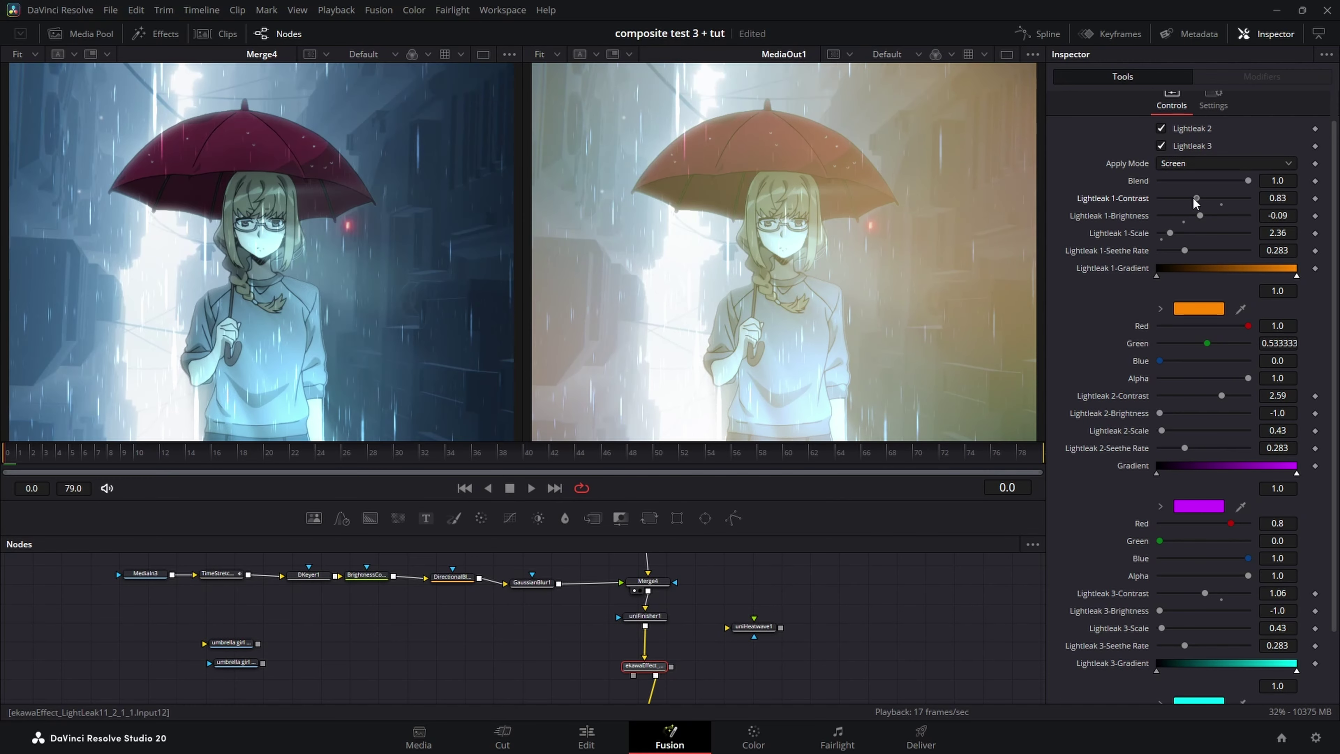
Try the Darken, Color Burn, Darker Color and Color Dodge apply modes on the light leak, and return it to Screen.
click(1158, 161)
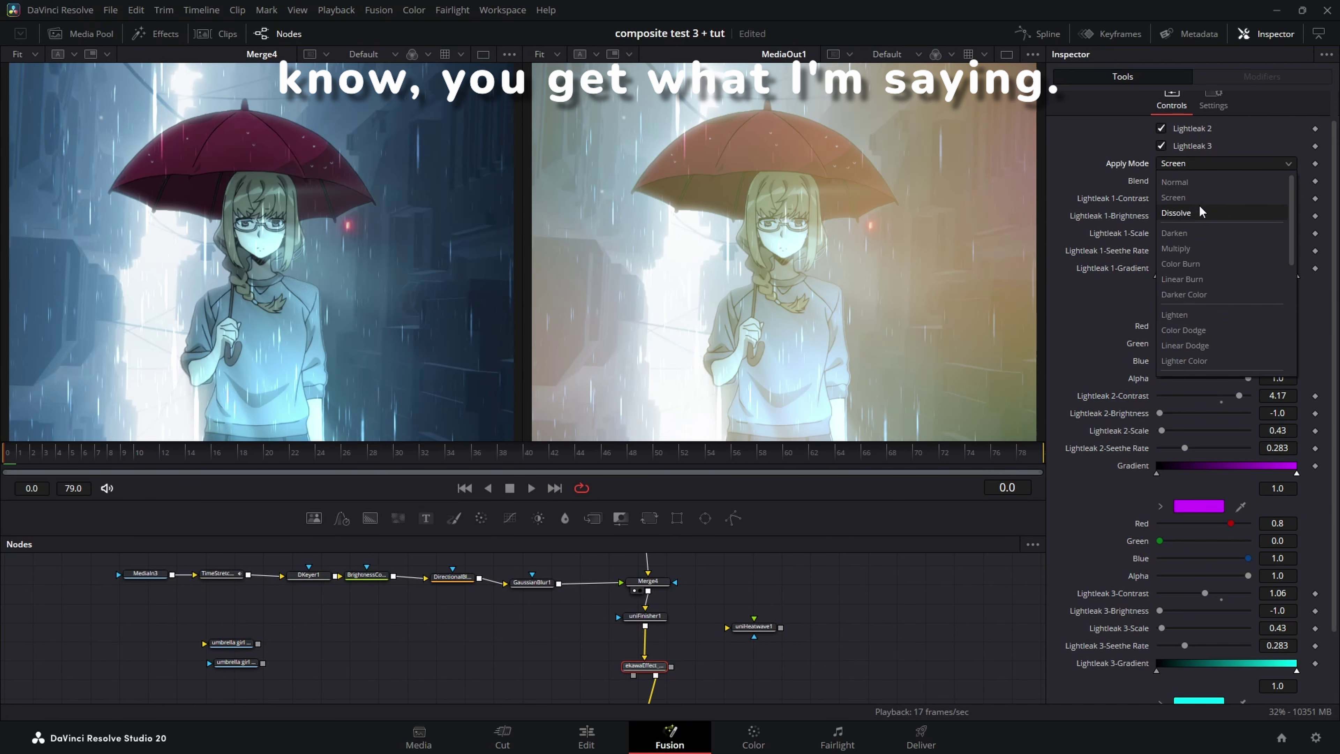
click(1204, 233)
click(1202, 163)
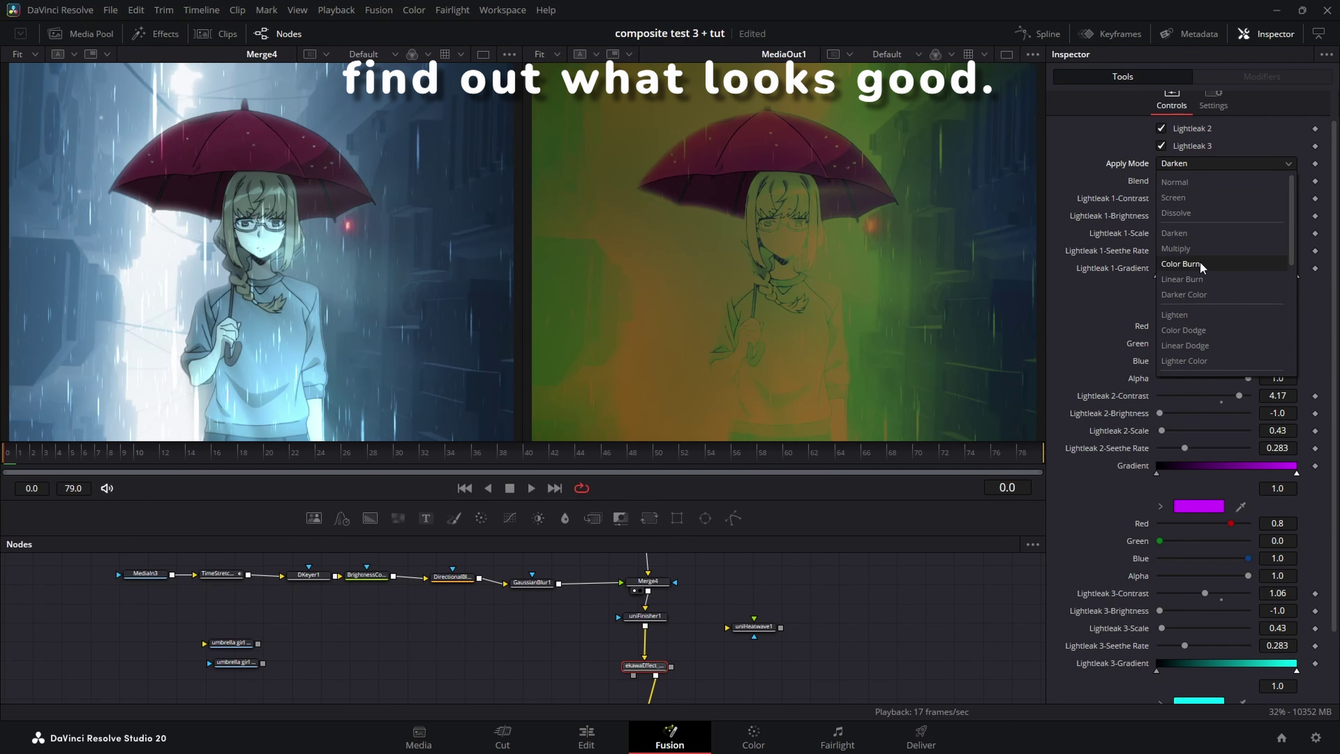
click(1199, 263)
click(1202, 164)
click(1196, 294)
click(1199, 165)
click(1194, 330)
click(1213, 163)
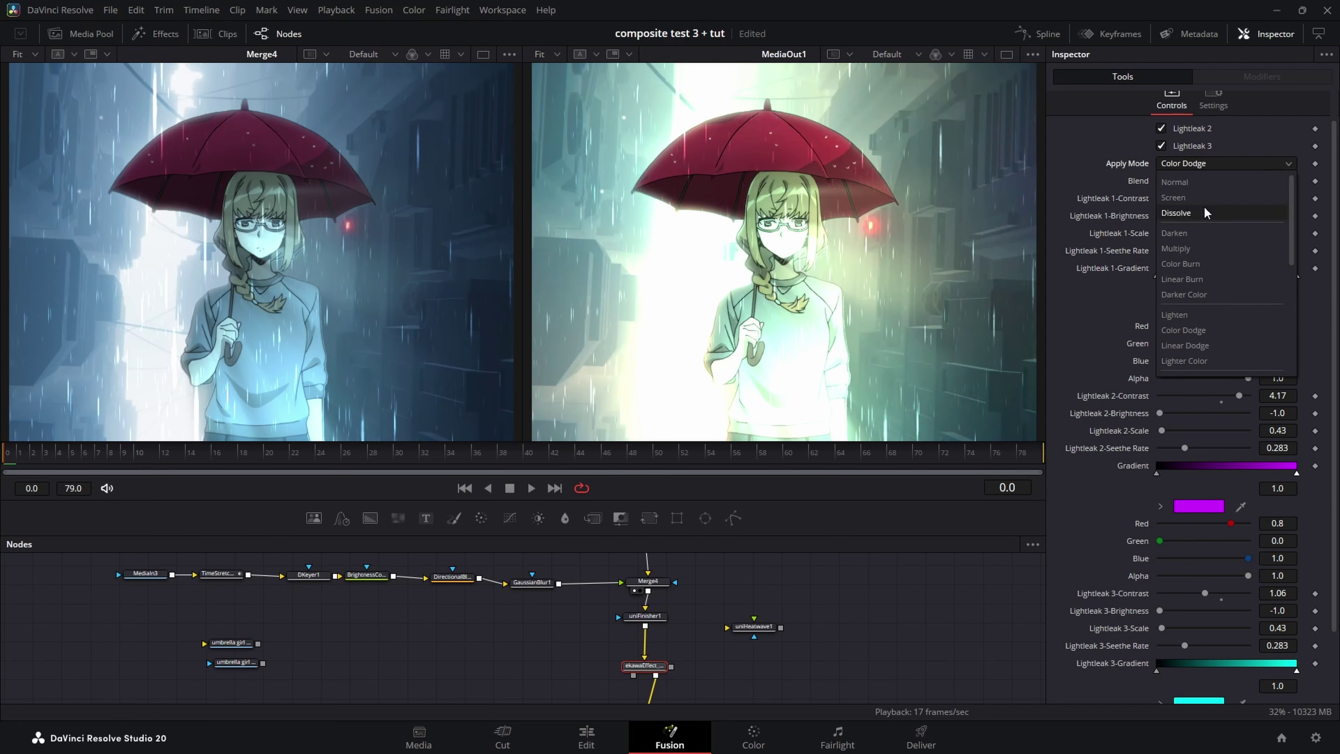
click(1204, 205)
click(1213, 163)
click(1186, 202)
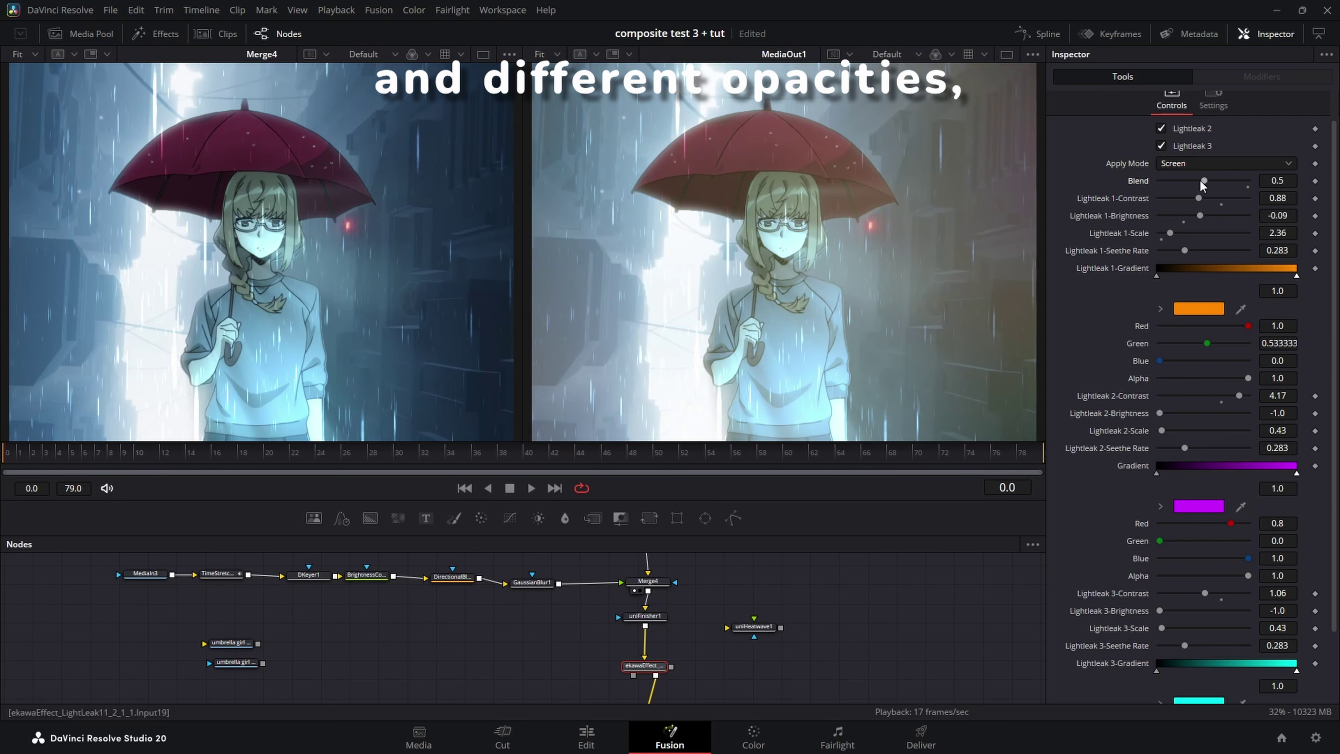
Try other apply modes on the light leak, including Difference and Linear Light.
click(1229, 163)
click(1185, 248)
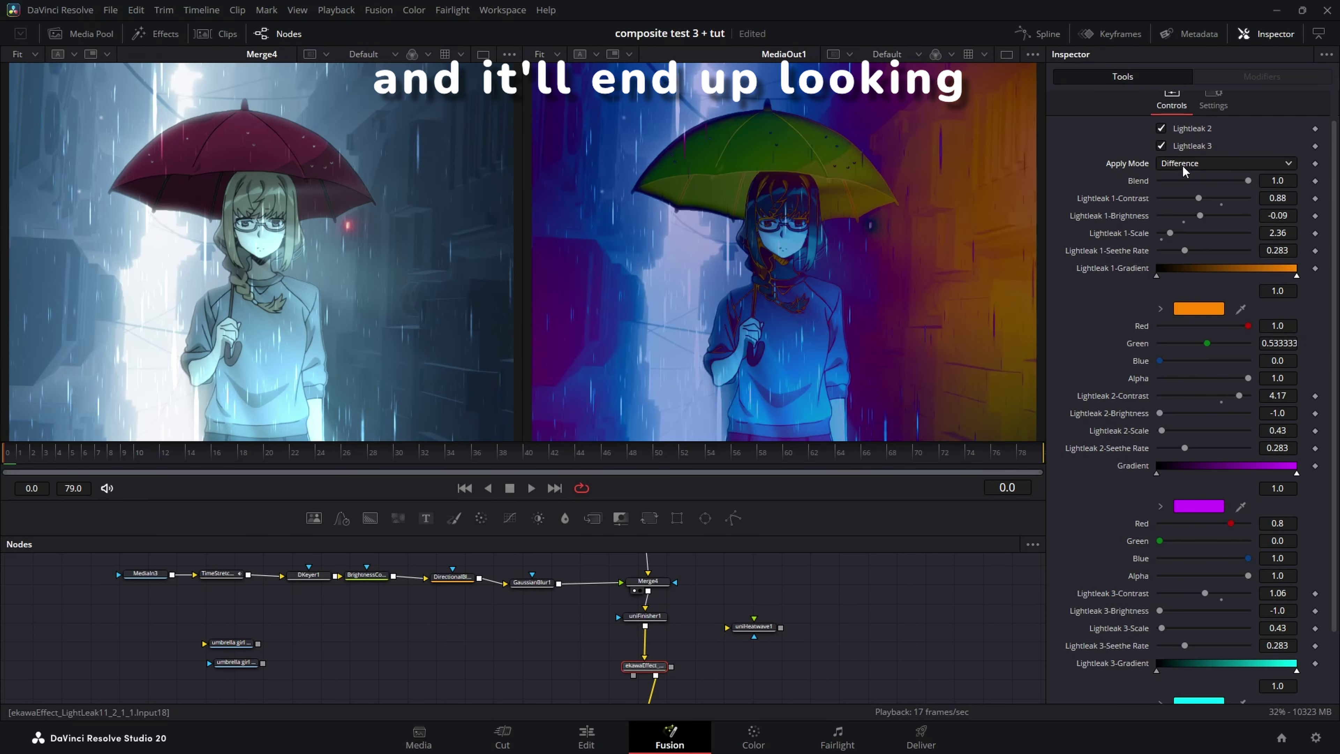
click(1186, 166)
click(1192, 265)
click(1187, 166)
click(1185, 228)
click(1182, 167)
click(1189, 210)
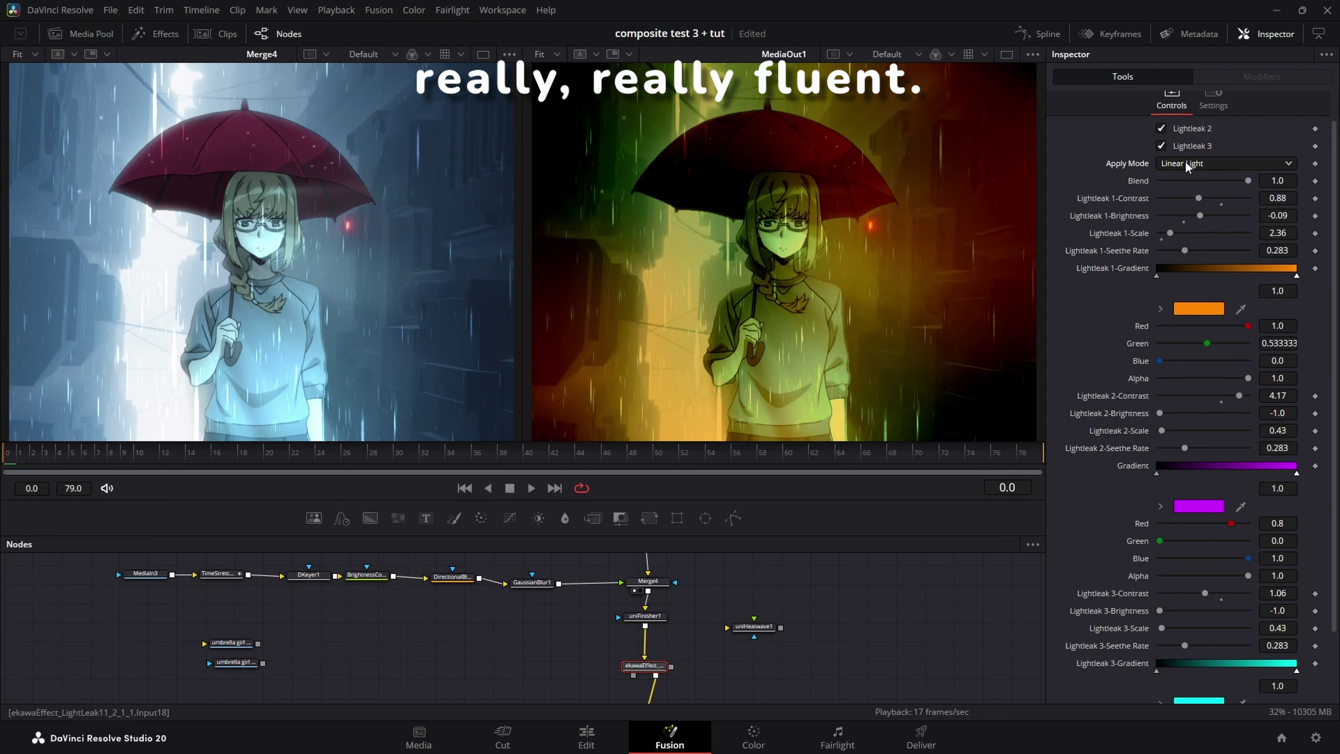
Try further apply modes on the light leak, including Overlay.
click(1185, 163)
click(1189, 199)
click(1191, 166)
scroll(1197, 212, up, 1)
click(1201, 219)
click(1191, 166)
click(1191, 202)
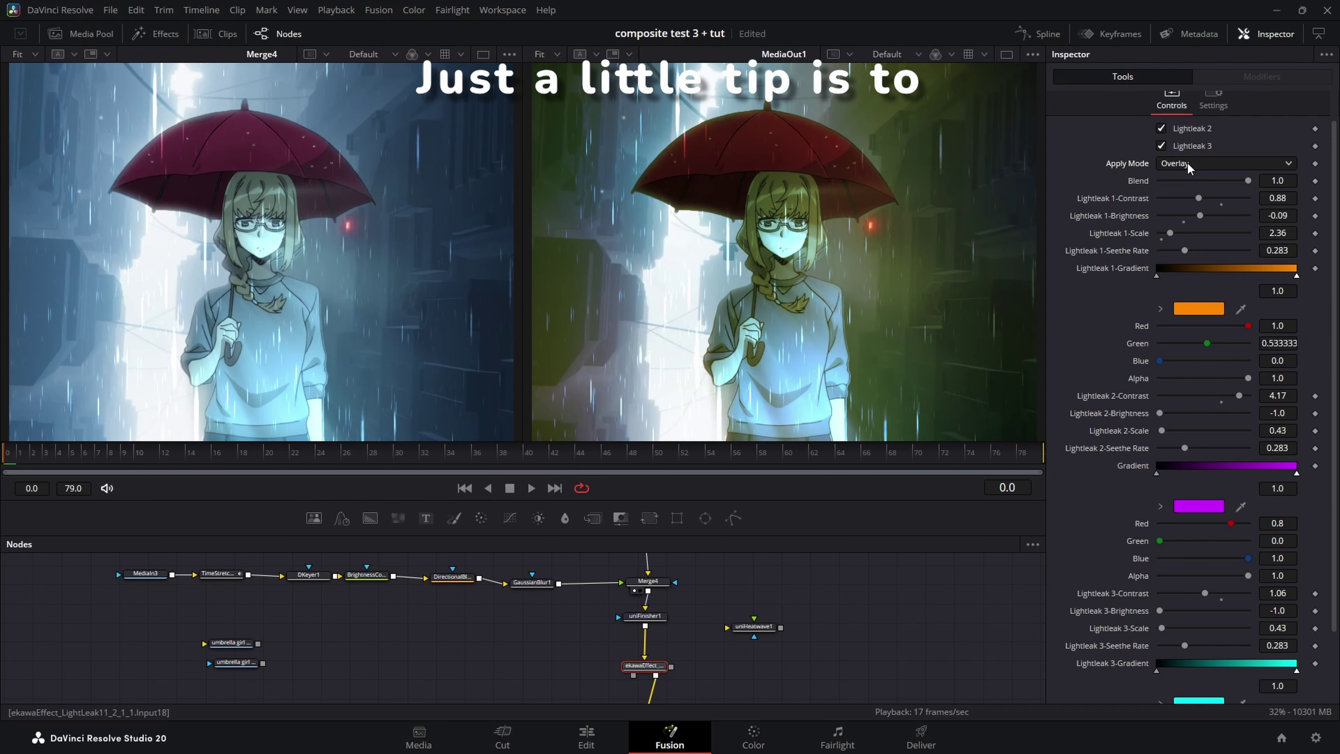
Try the Lighter Color apply mode, switch the light leak to Soft Light, and set its blend to 0.7.
scroll(1202, 237, up, 1)
click(1193, 203)
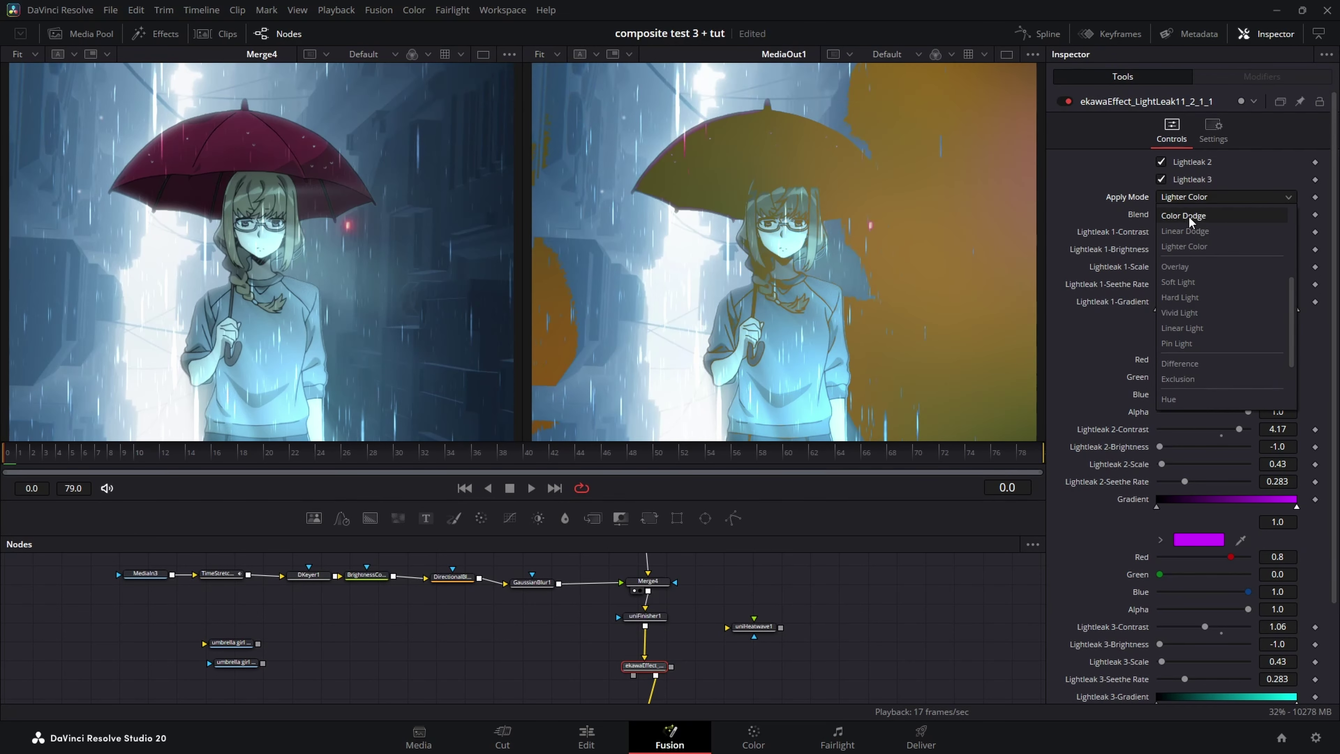
key(Escape)
drag(1247, 213, 1226, 215)
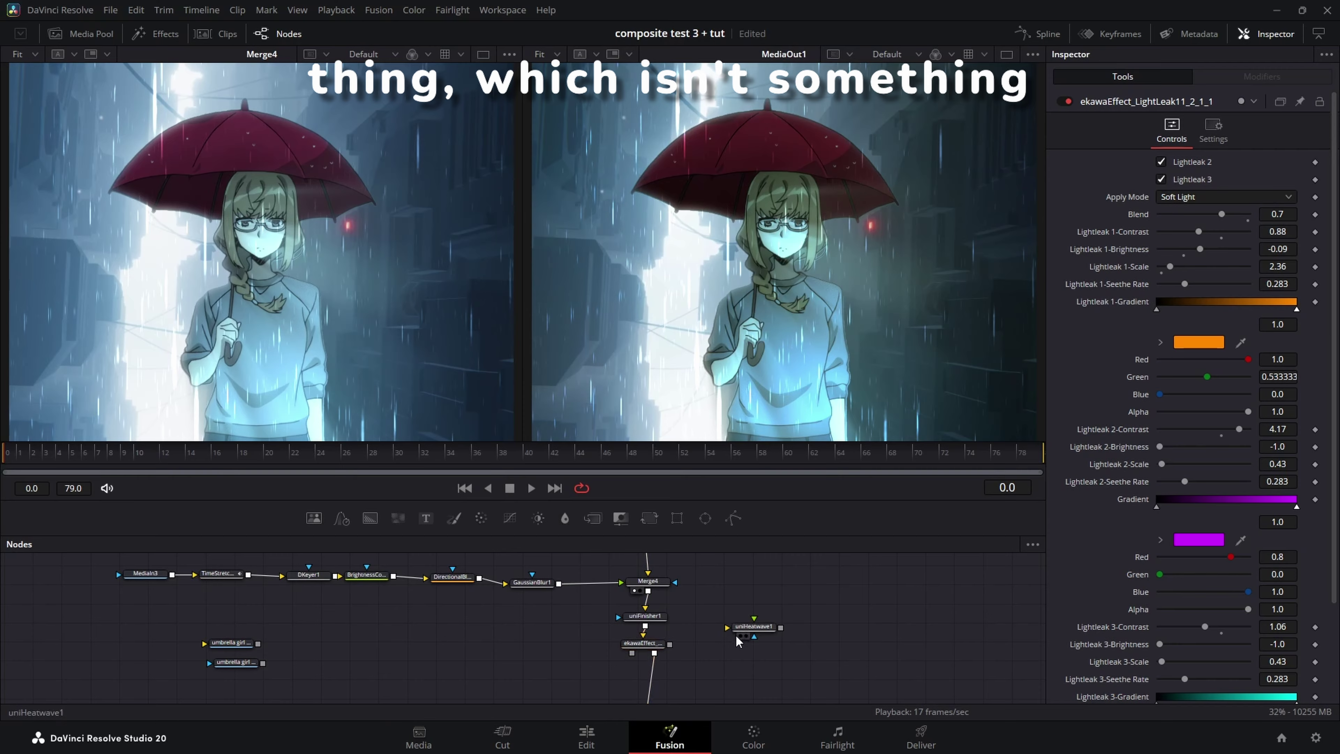
Insert uniHeatwave1 after the light leak node with heat intensity 5.5, flow direction -90, flow speed 14.2 and blur amount 12.6.
drag(650, 693, 652, 687)
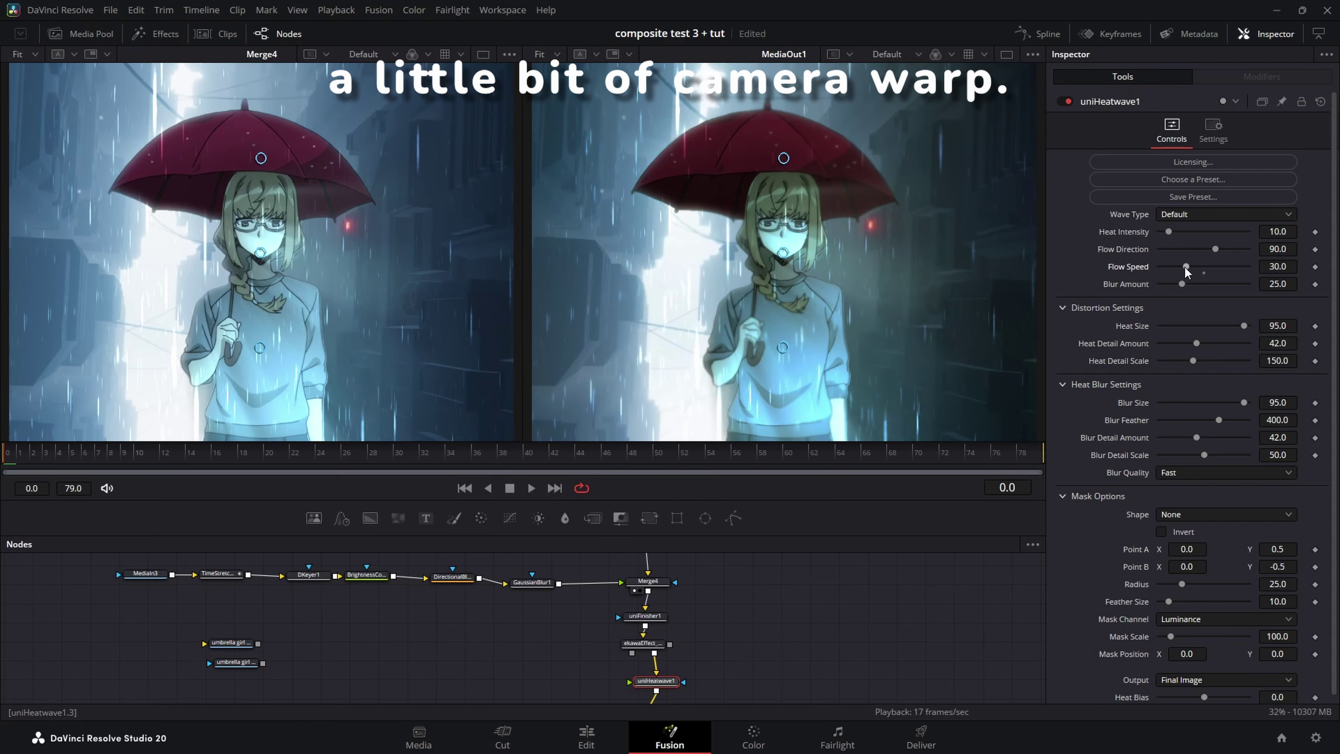
mouse_move(1184, 266)
mouse_down()
mouse_move(1171, 266)
mouse_move(1195, 247)
mouse_move(1167, 231)
mouse_move(1170, 284)
mouse_up()
scroll(1180, 305, down, 1)
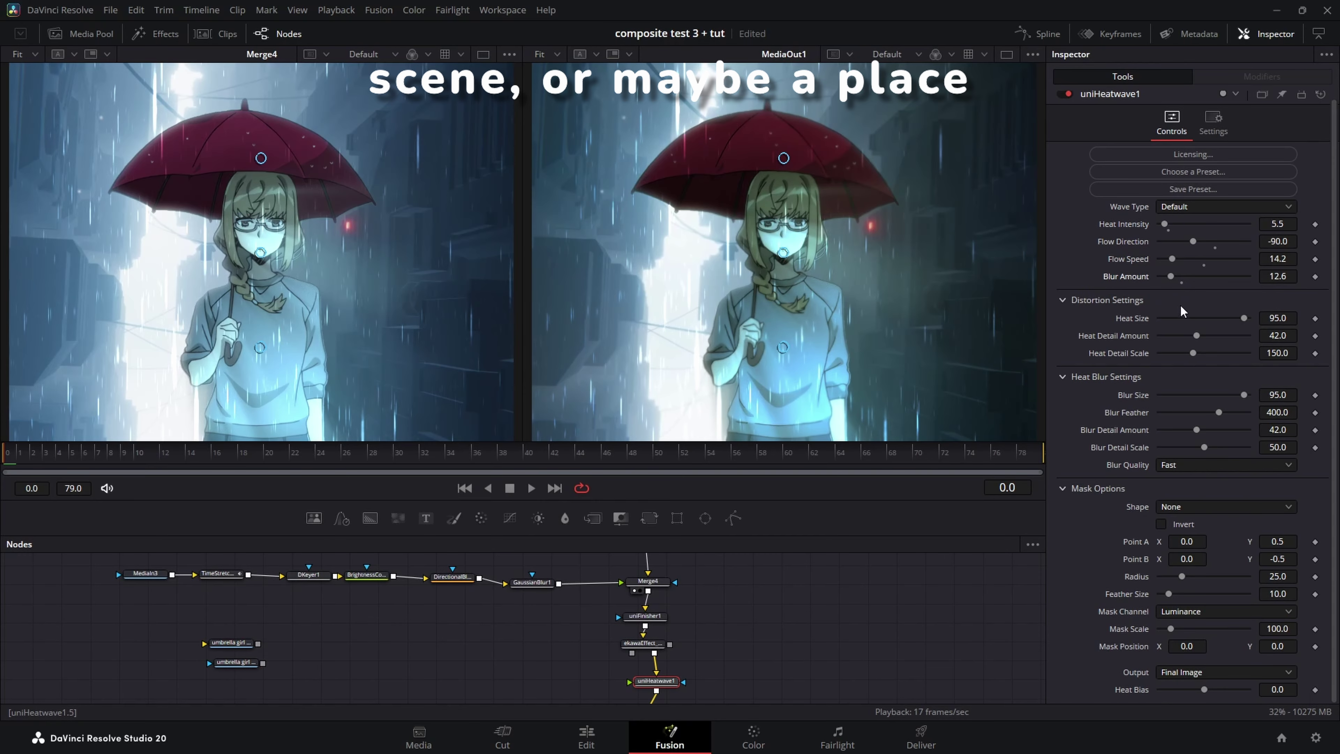
Set uniHeatwave1's distortion to size 84.25, detail 29.9, scale 192.1, and its heat blur to size 79.5, feather 349.6, detail 48.8, scale 57.5.
drag(1242, 318, 1202, 353)
drag(1243, 395, 1230, 395)
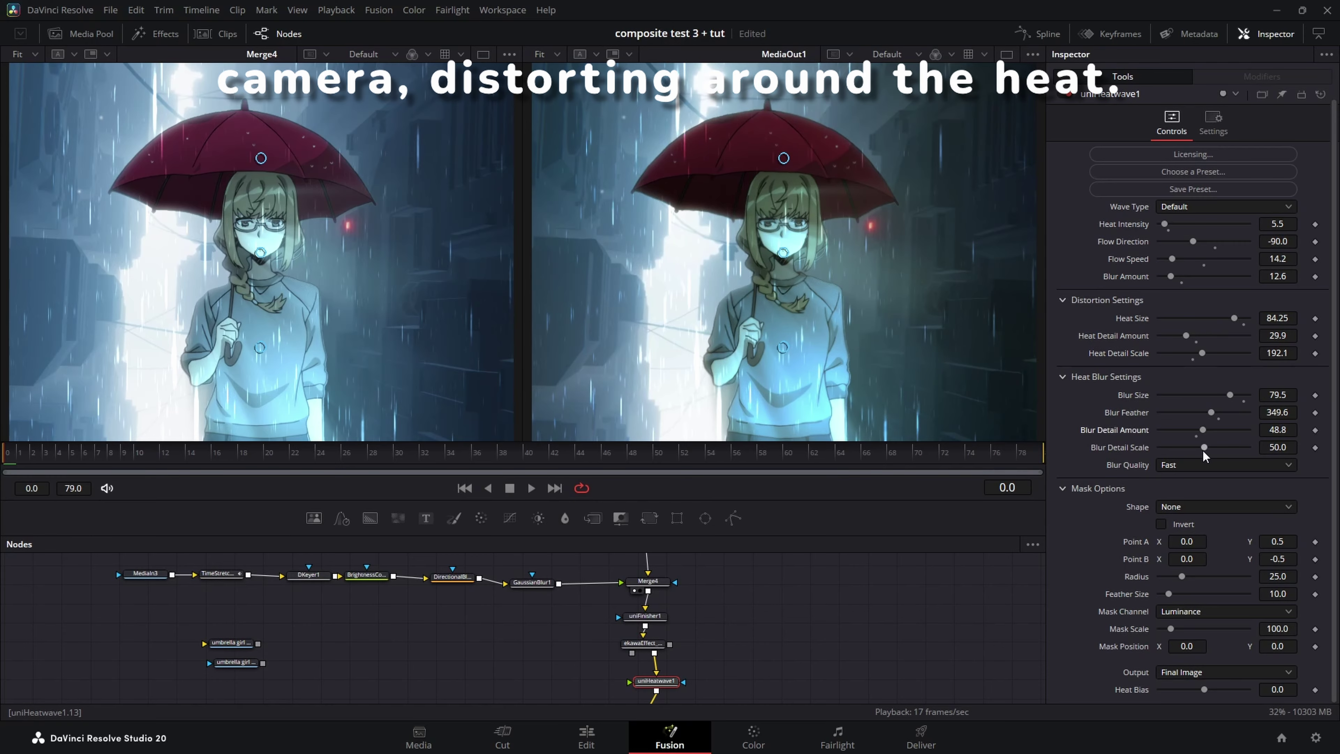
drag(1203, 448, 1210, 448)
Make room before MediaOut1 and add a Defocus It node between uniHeatwave1 and MediaOut1.
scroll(754, 632, down, 2)
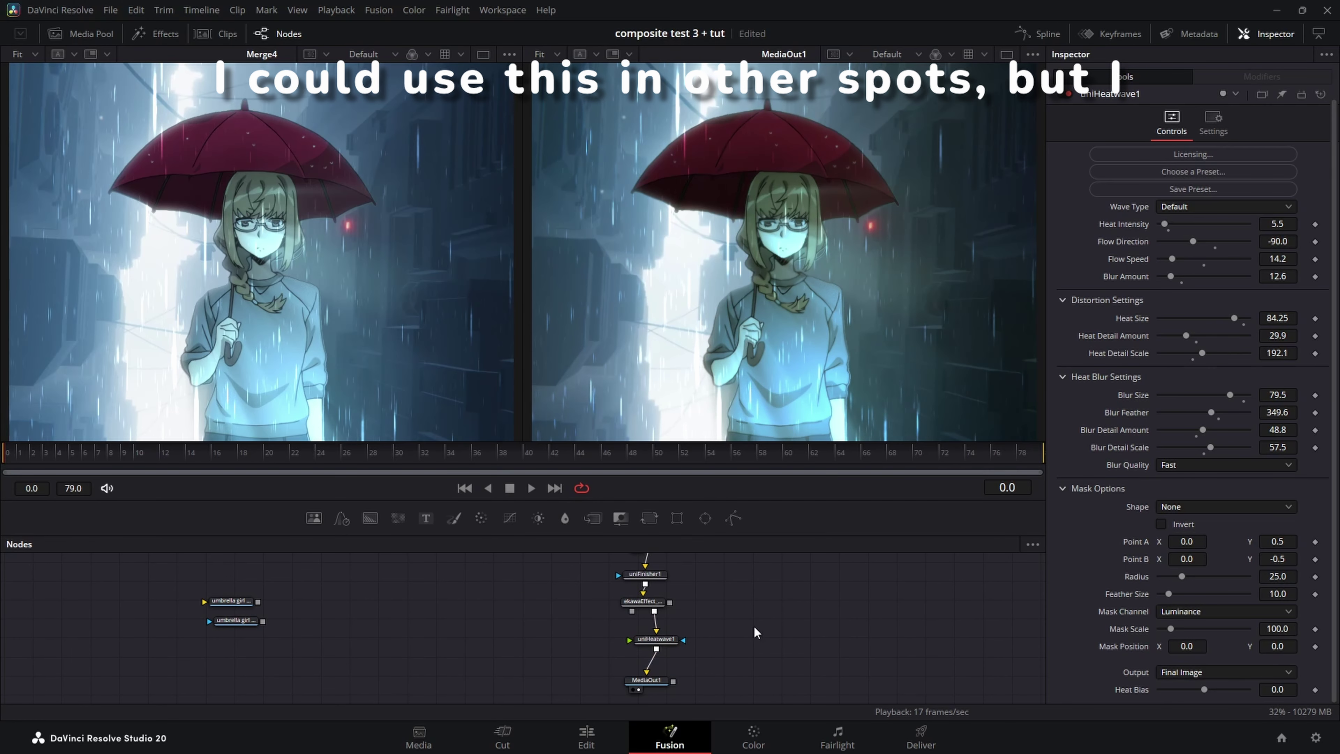
click(660, 700)
scroll(707, 661, down, 2)
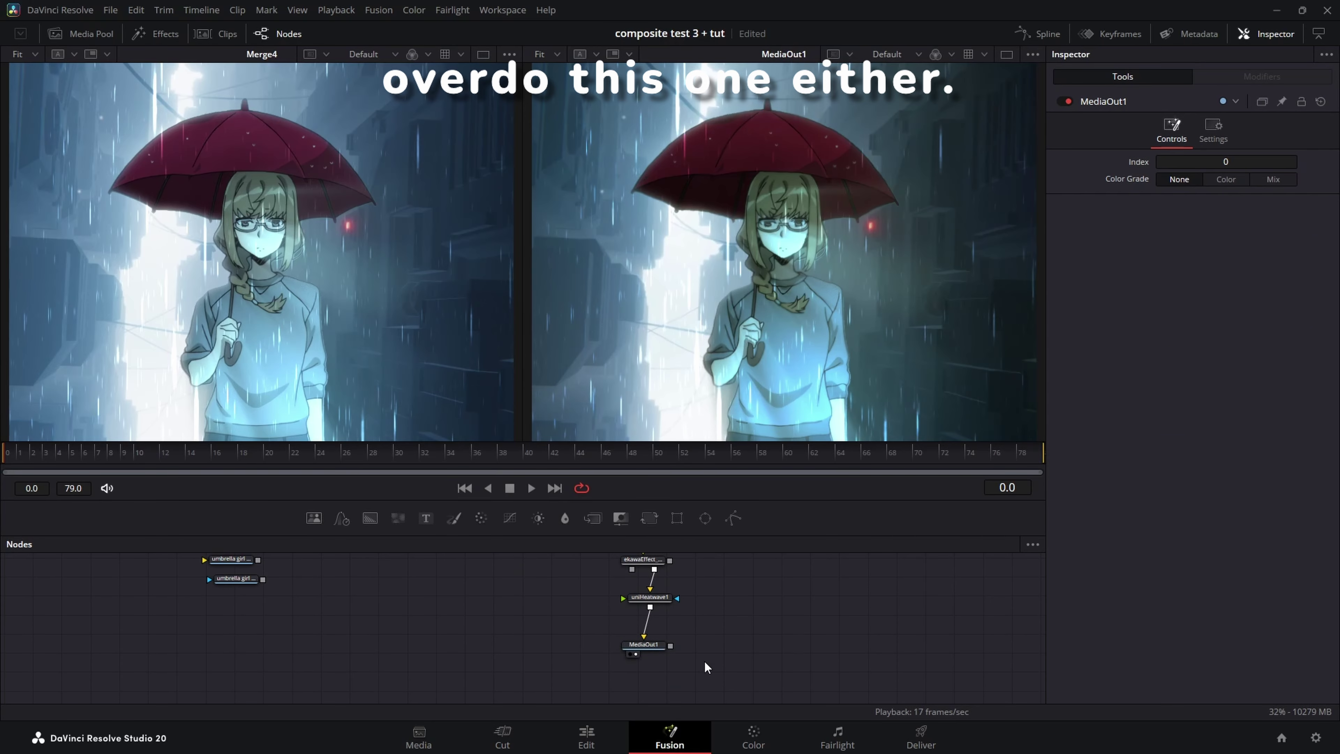
click(669, 673)
key(shift+space)
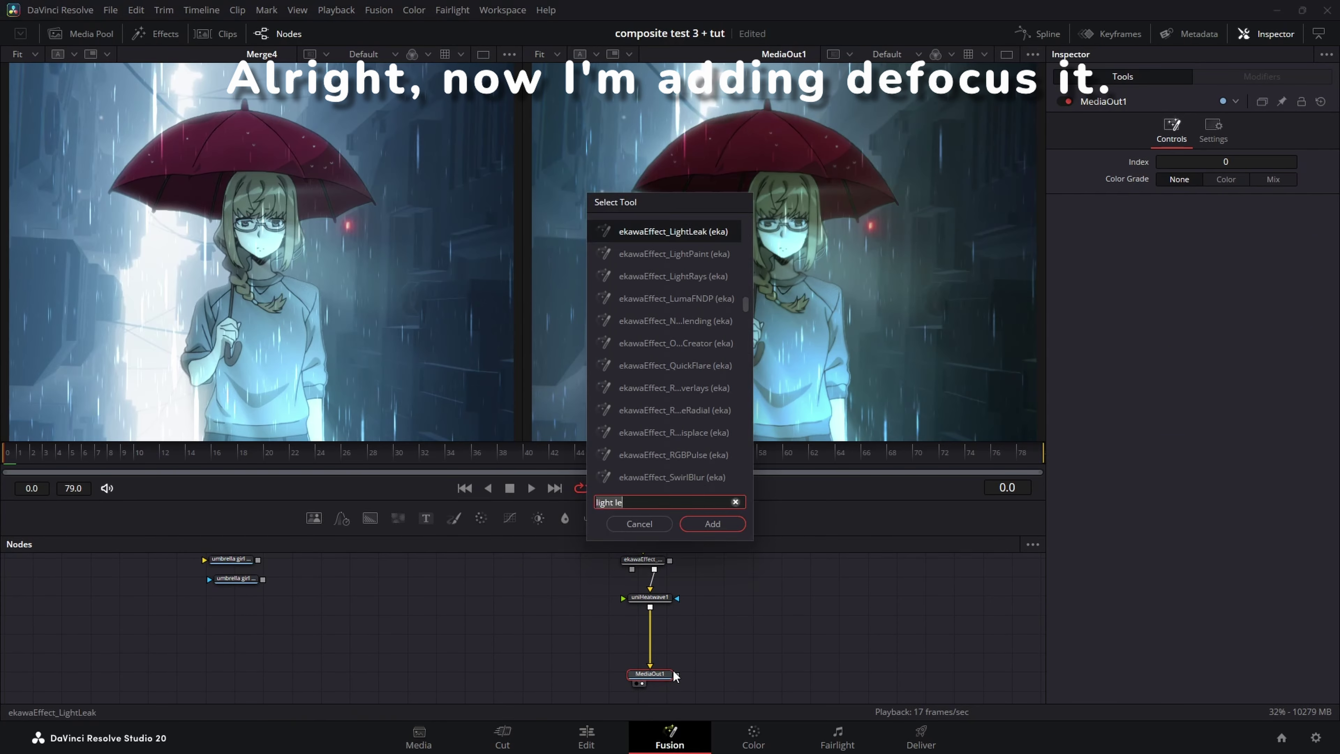
text(defocus)
key(Return)
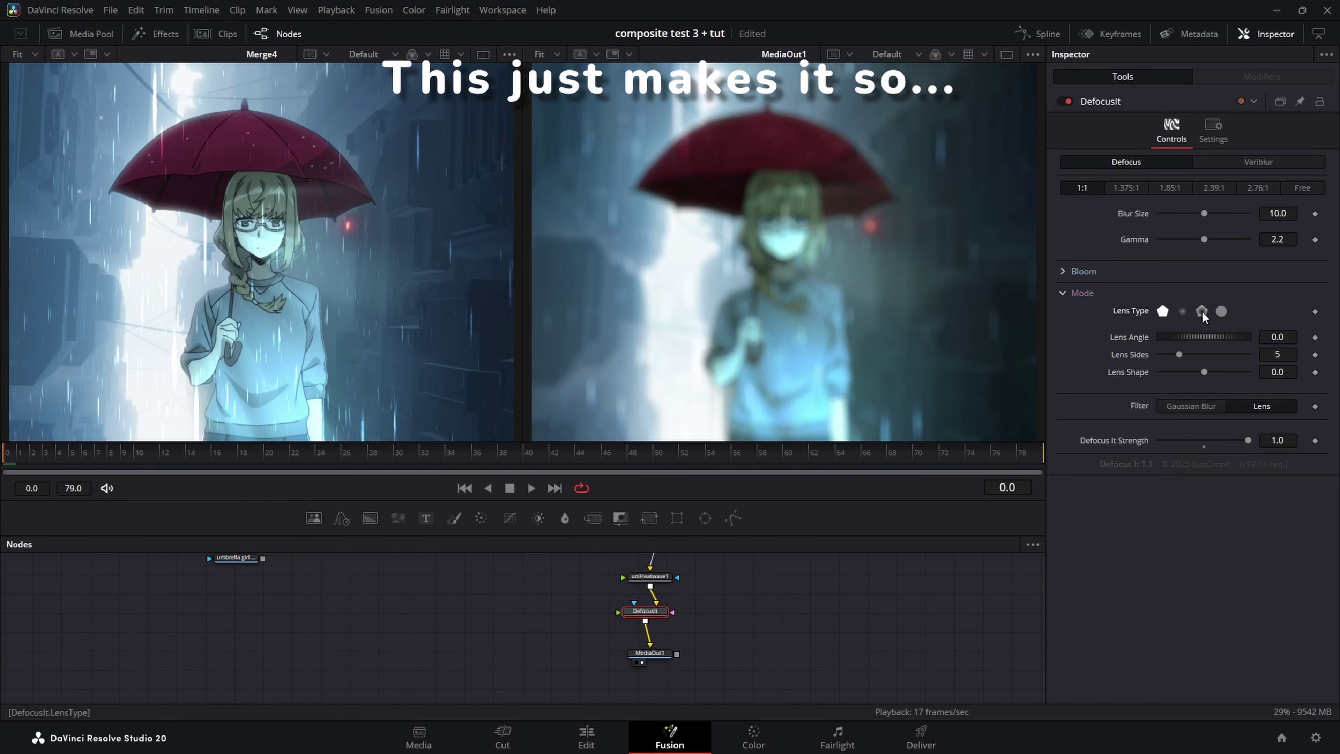
Set Defocus It to the round lens type and keyframe its strength from 1.0 down to 0.0 at frame 12.
key(space)
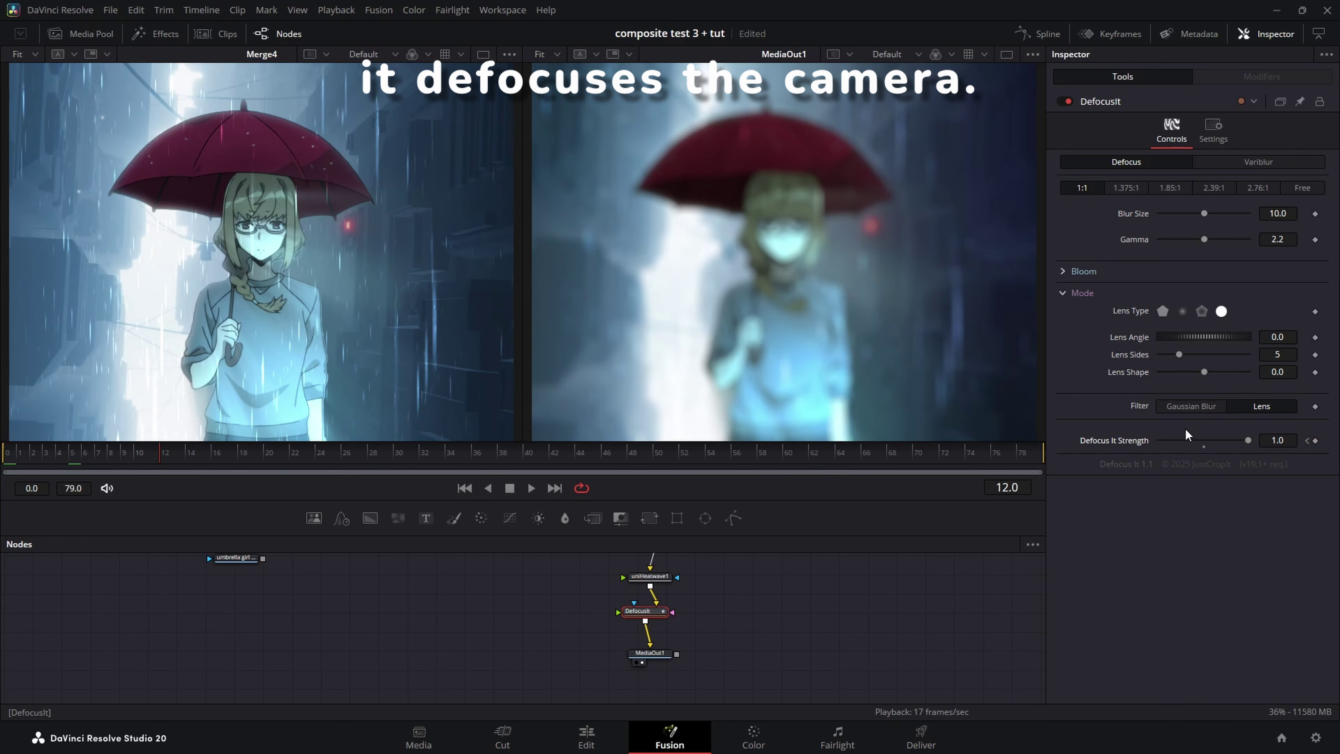
drag(1164, 441, 1156, 443)
click(1307, 441)
click(1322, 440)
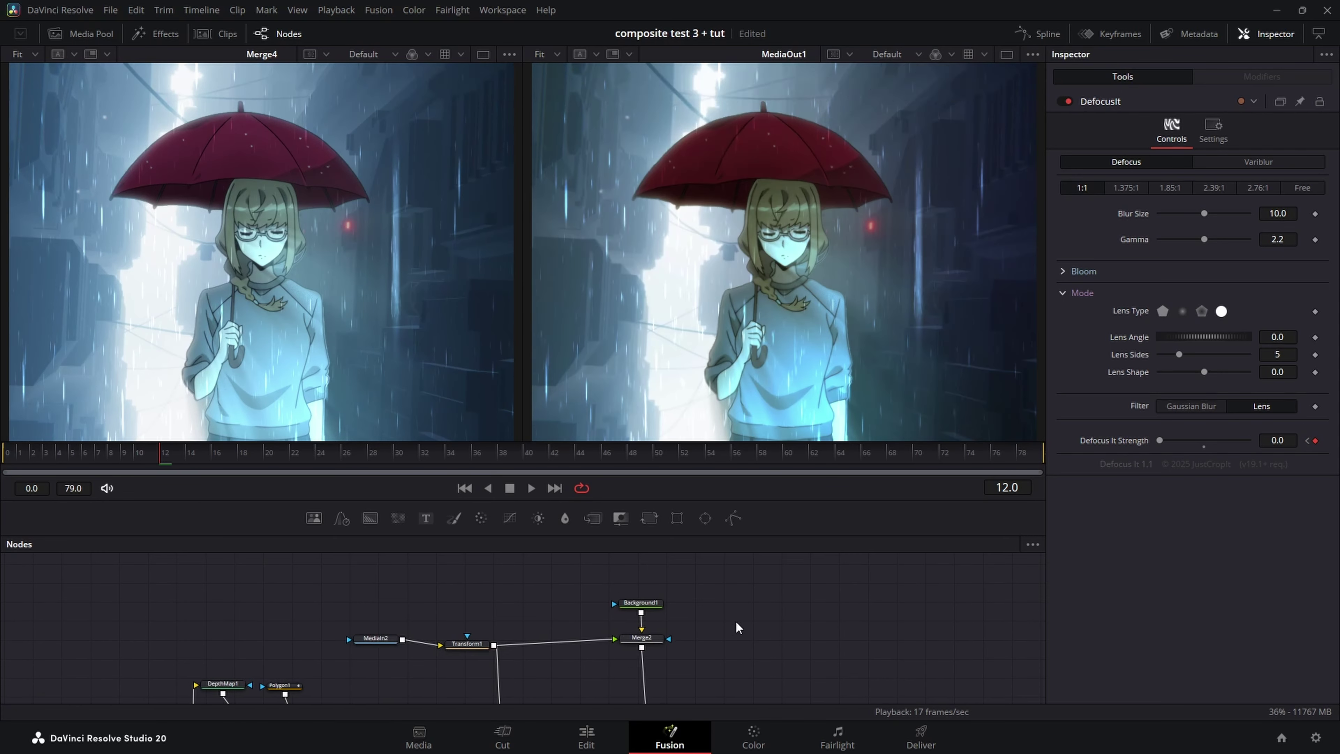
Recolor the end of the light leak node's first gradient to pure blue (red 0, green 0, blue 1.0).
scroll(646, 613, down, 4)
click(639, 622)
scroll(638, 602, up, 1)
click(635, 624)
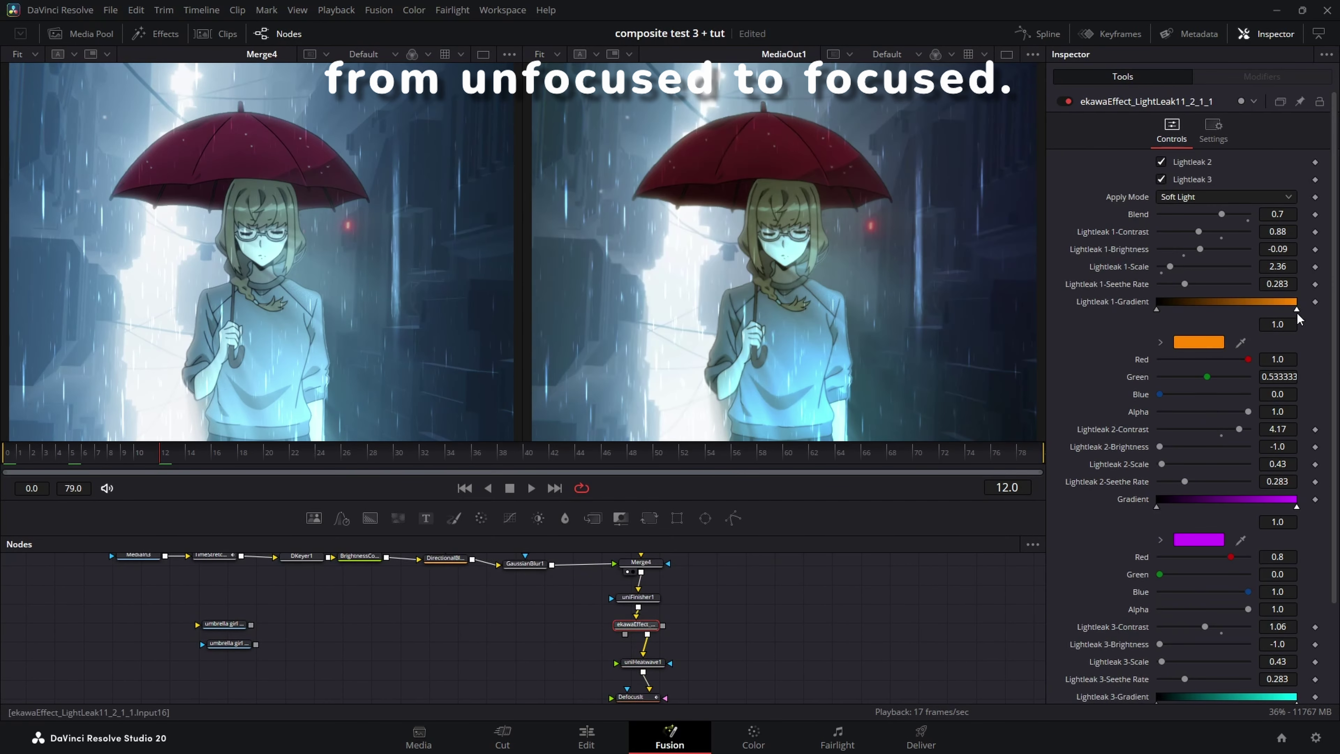
click(1198, 341)
drag(718, 308, 706, 253)
click(806, 517)
Set light leak 2's contrast to 0.98 and light leak 3's to 1.0, and lower the light leak's overall blend.
drag(1237, 431, 1203, 431)
scroll(1202, 438, down, 4)
drag(1204, 510, 1201, 511)
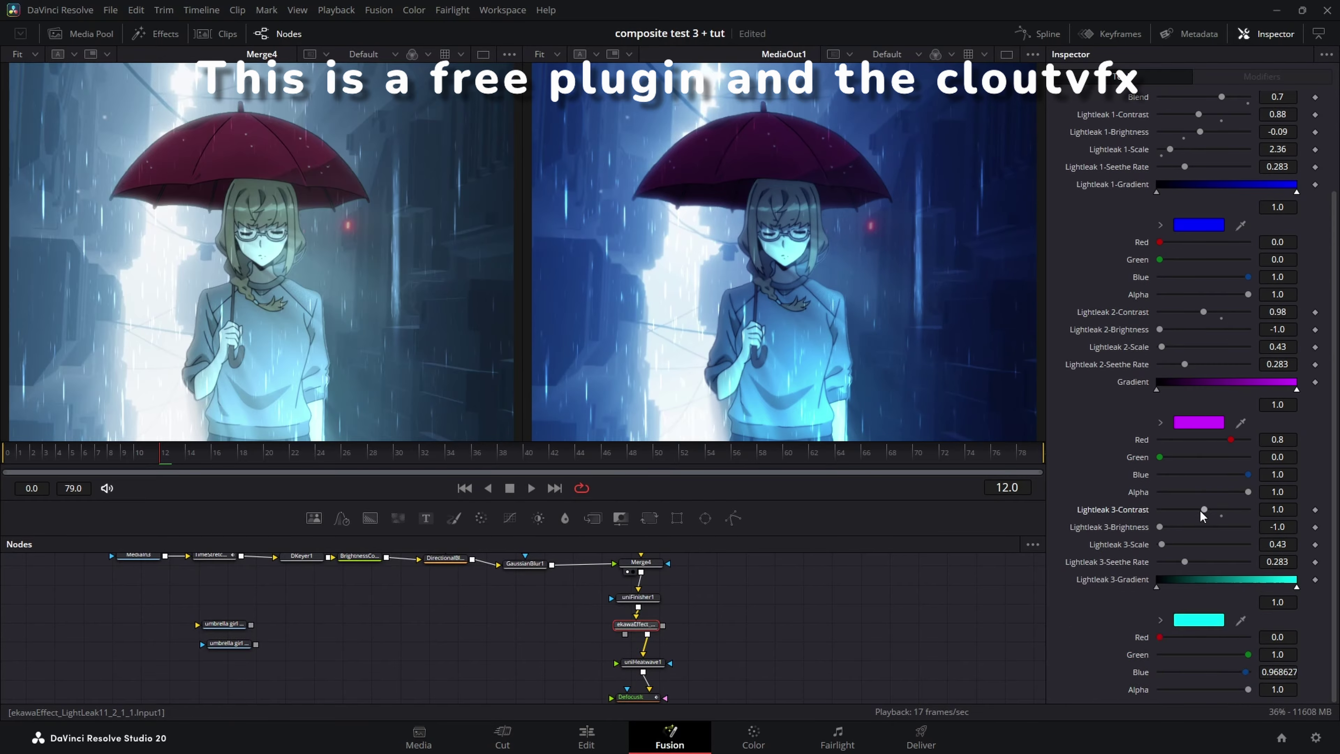
scroll(1208, 203, up, 3)
click(1194, 164)
click(1196, 164)
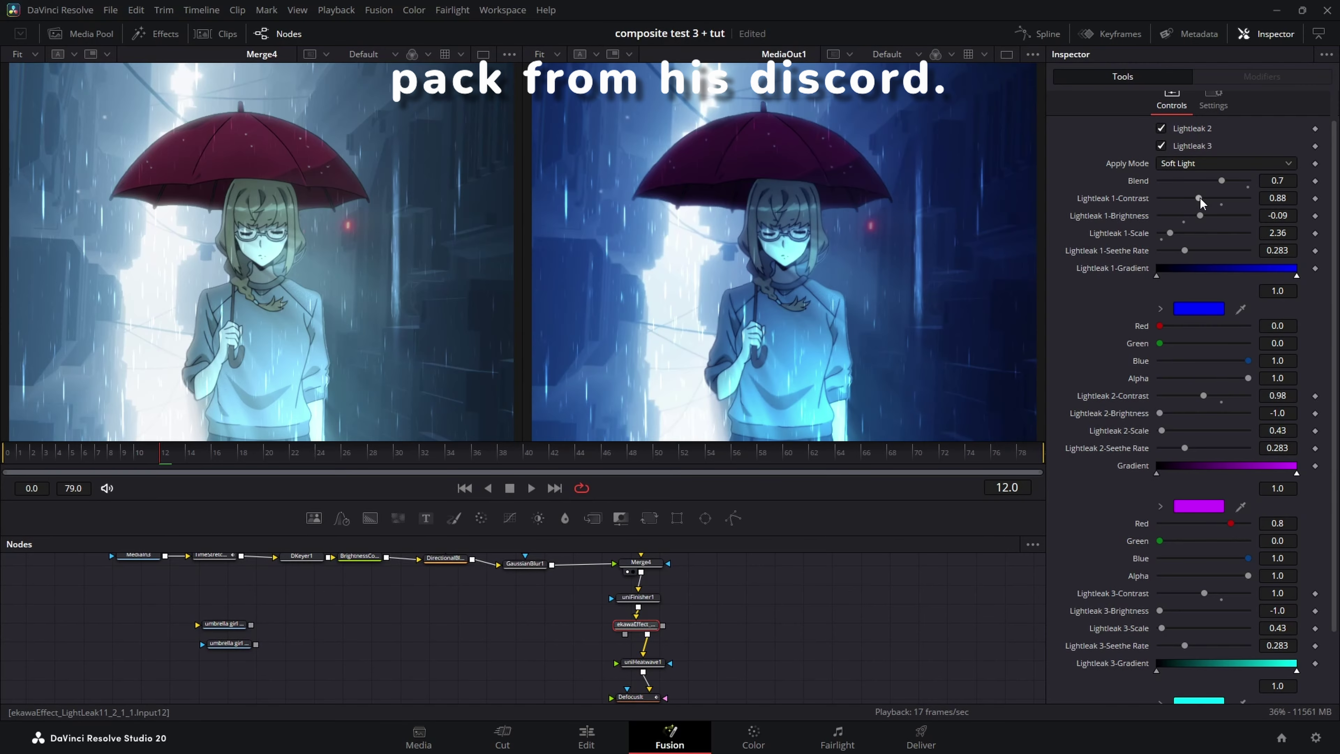
drag(1221, 181, 1192, 180)
Select Transform1 and search the tool list for "de" to add a node after it.
scroll(715, 644, up, 5)
drag(445, 621, 469, 571)
key(shift+space)
text(de)
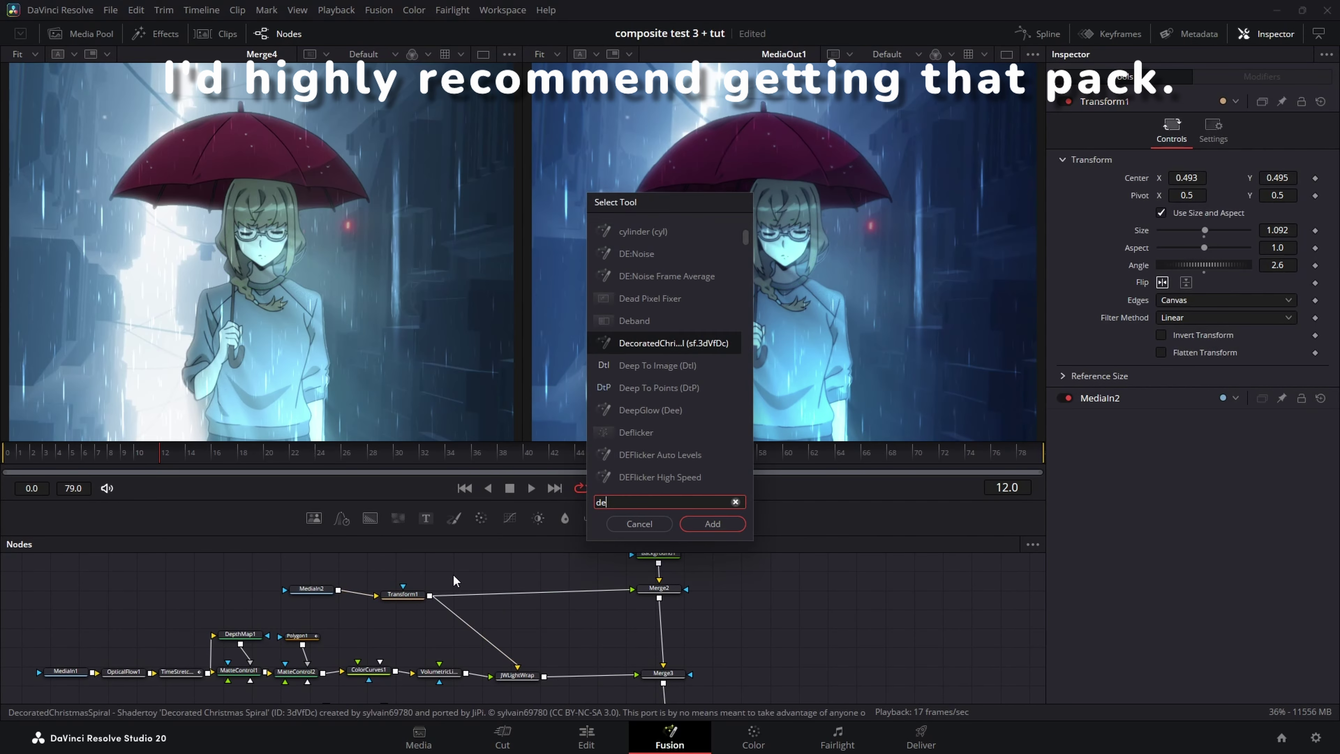